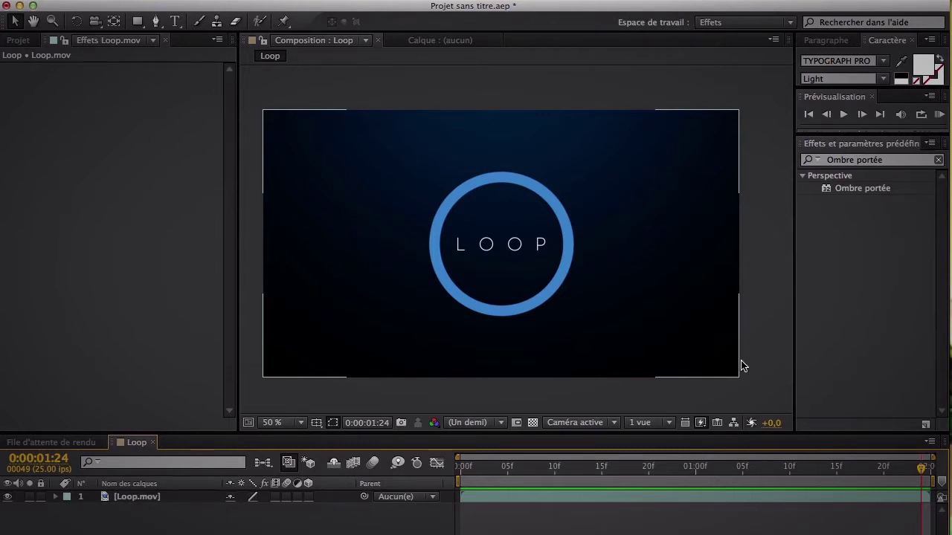
Preview the Loop composition's animation from its first frame
click(756, 365)
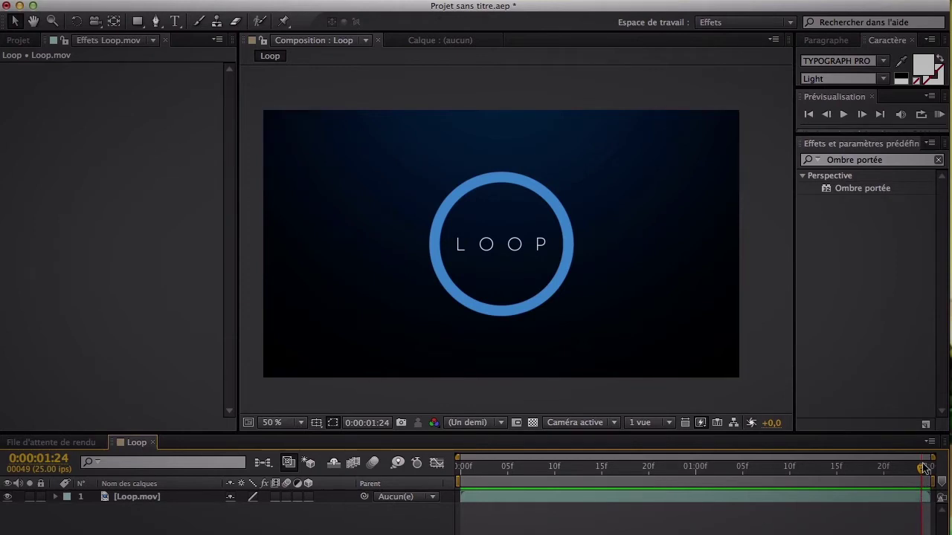
drag(923, 468, 461, 468)
click(939, 114)
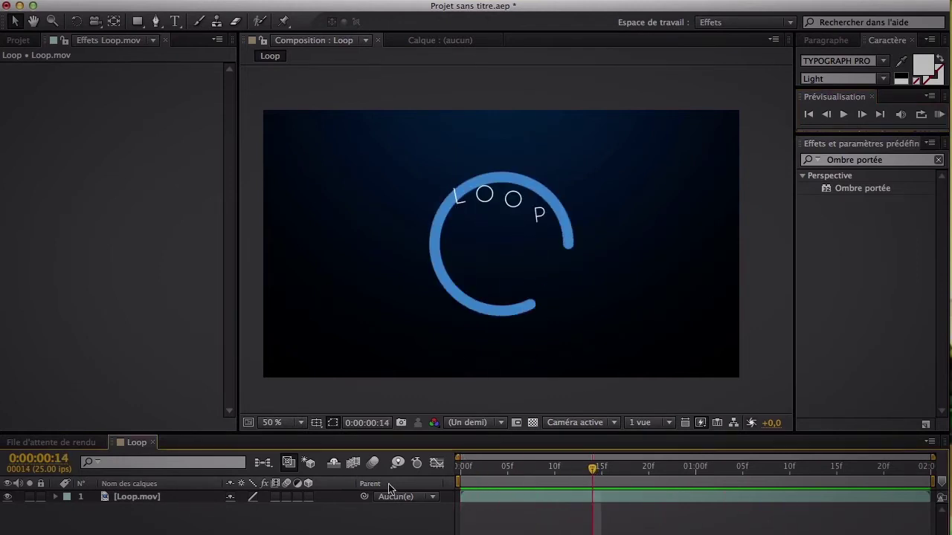
Set the Loop composition's duration to 10 seconds and show the full duration in the timeline
click(140, 500)
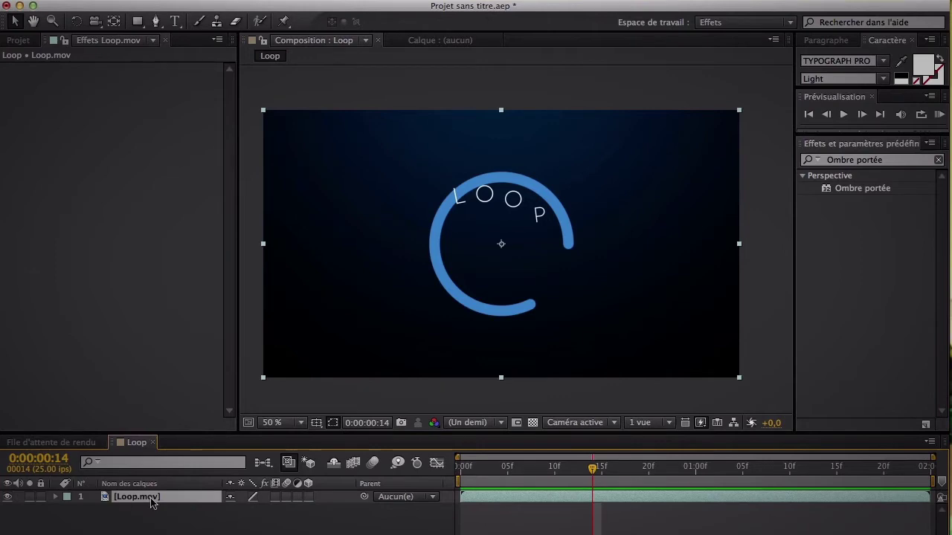
click(228, 532)
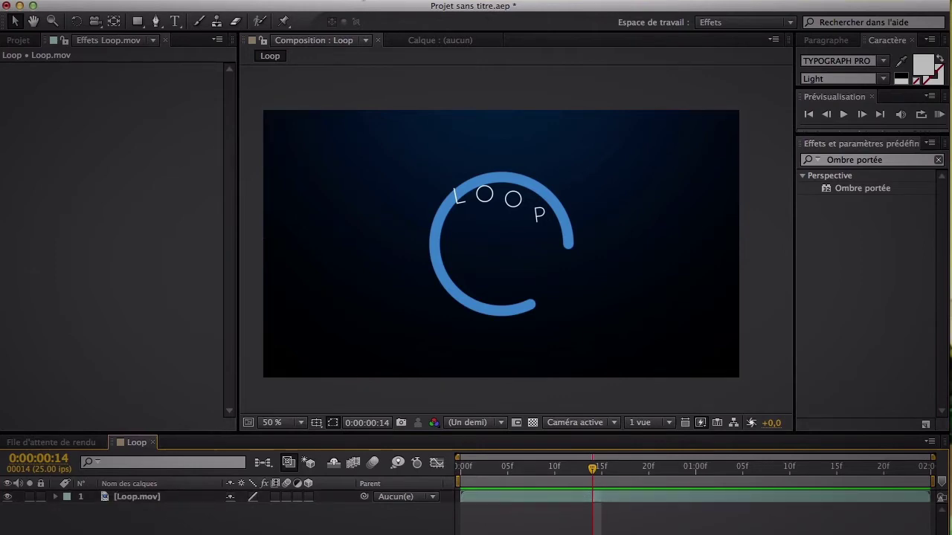
click(267, 3)
click(273, 31)
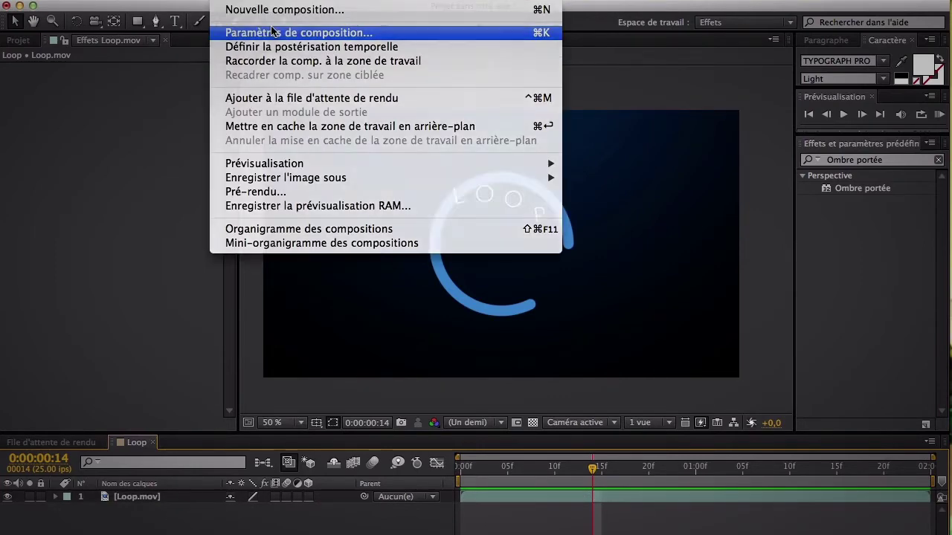
click(423, 321)
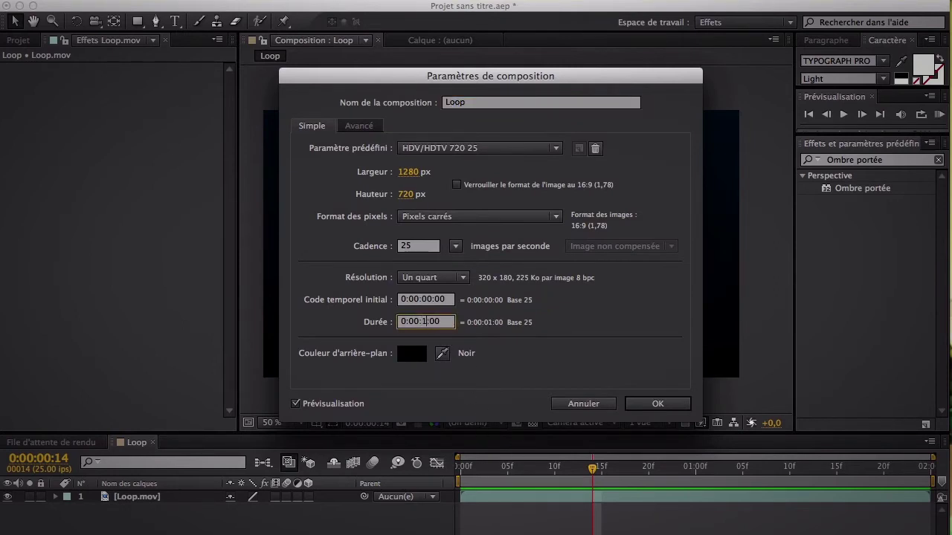
text(1)
key(Return)
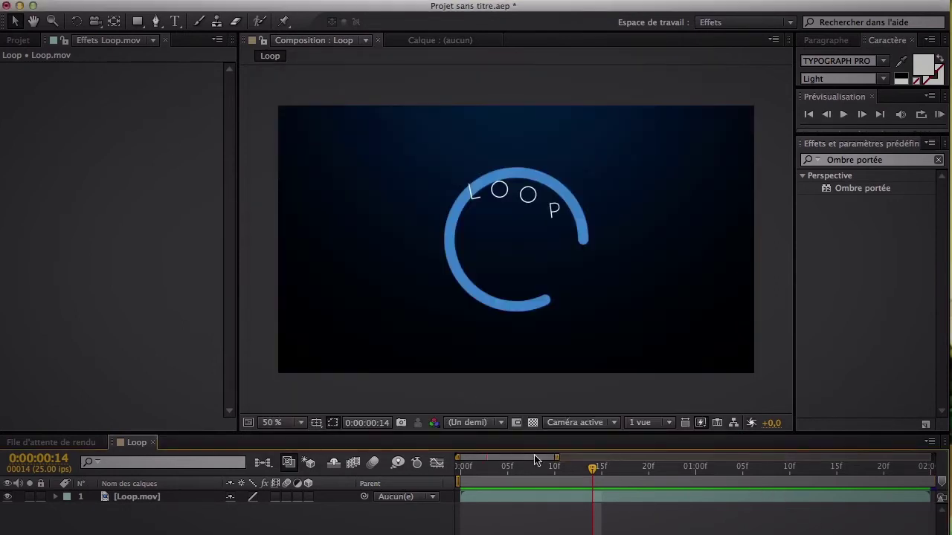
drag(557, 458, 934, 458)
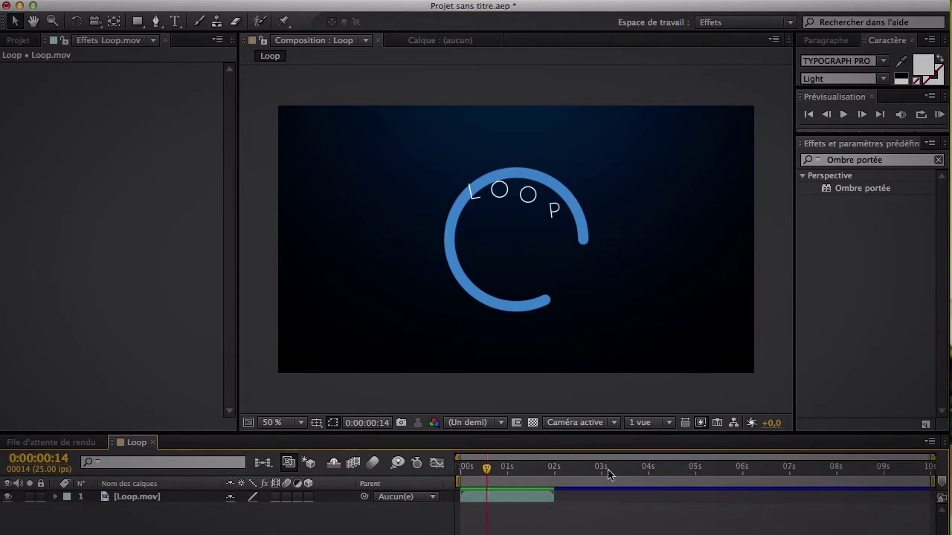
Enable time remapping on the Loop.mov layer
drag(487, 468, 339, 456)
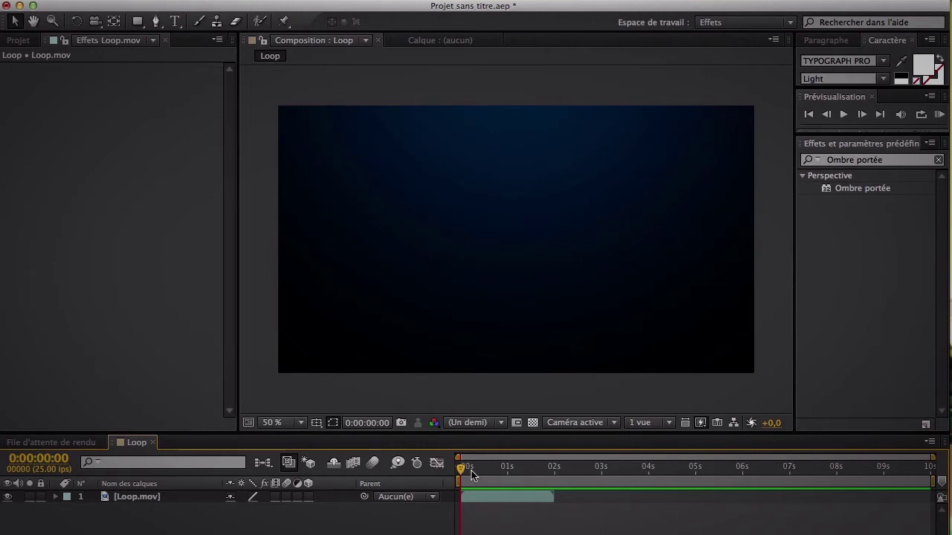
drag(461, 471, 489, 470)
click(127, 502)
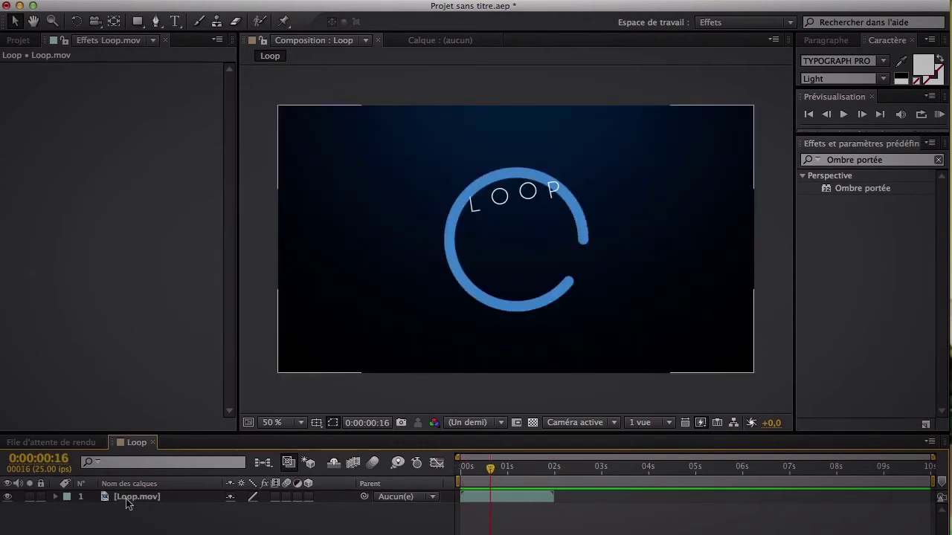
right_click(127, 503)
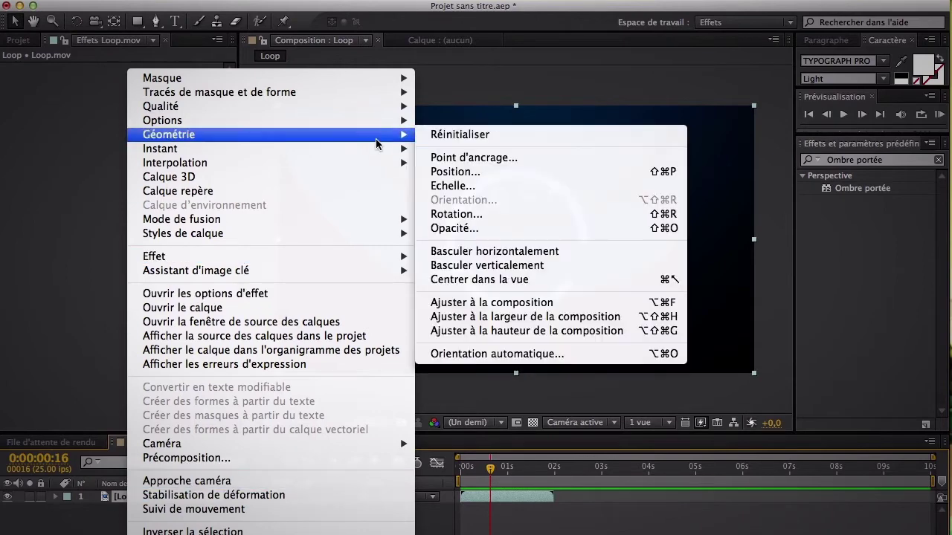
mouse_move(352, 153)
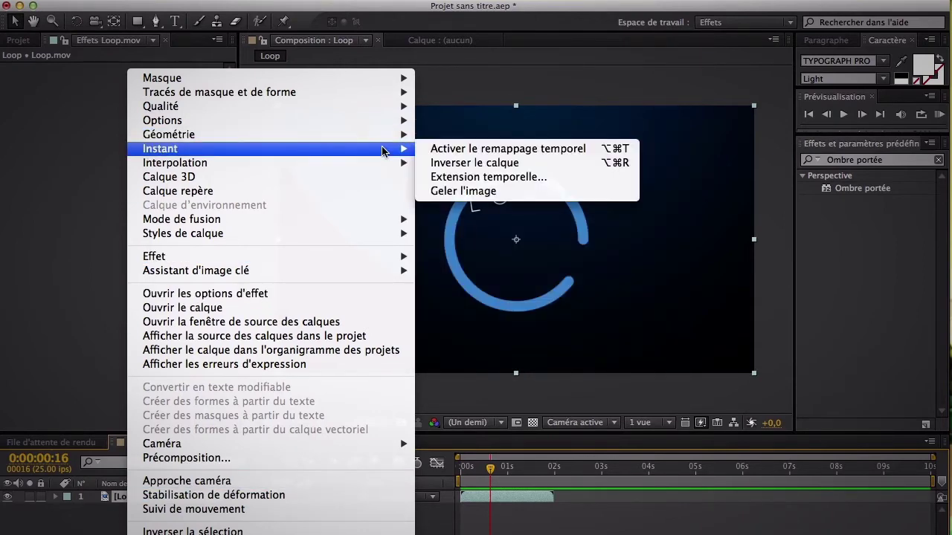
click(476, 148)
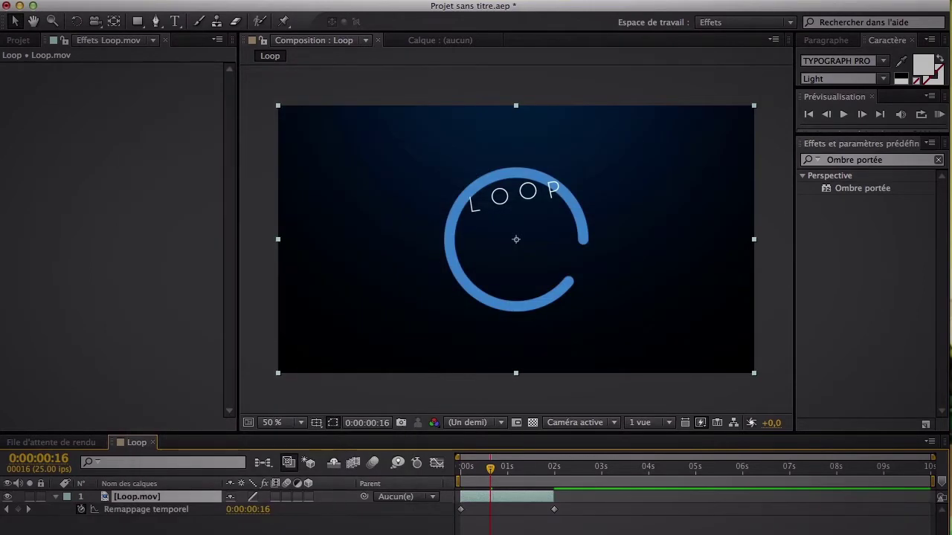
Copy both time remap keyframes of Loop.mov and paste them at 0:00:02:01, one frame after the last keyframe
key(F2)
drag(575, 513, 453, 510)
drag(490, 474, 553, 474)
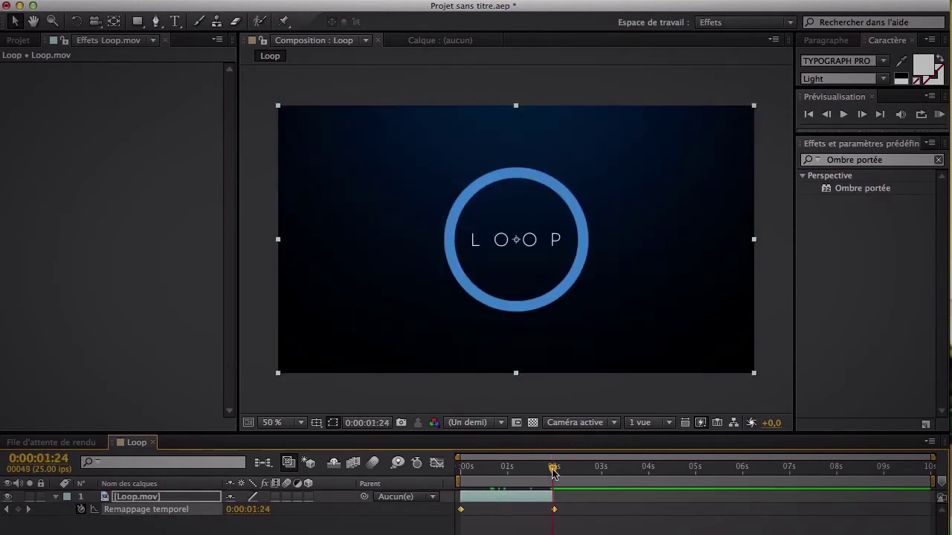
click(28, 510)
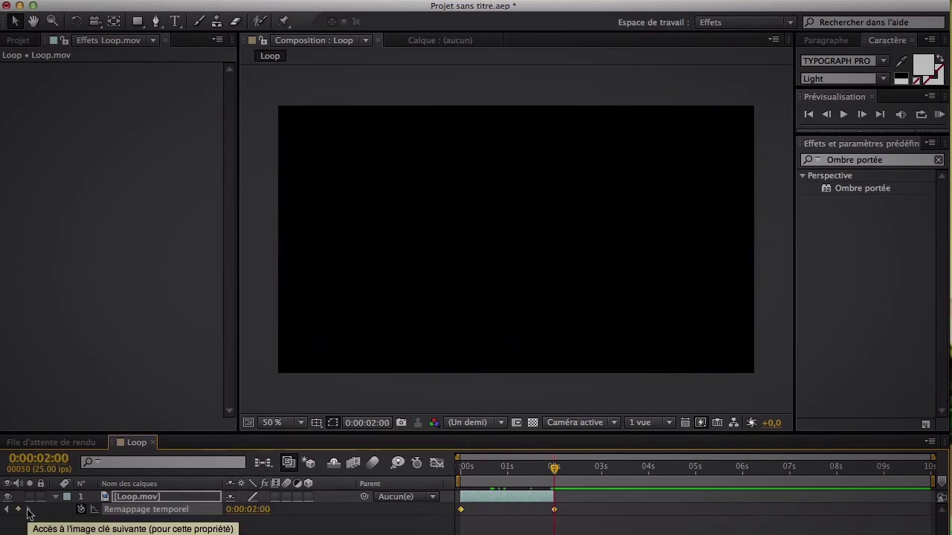
key(Page_Down)
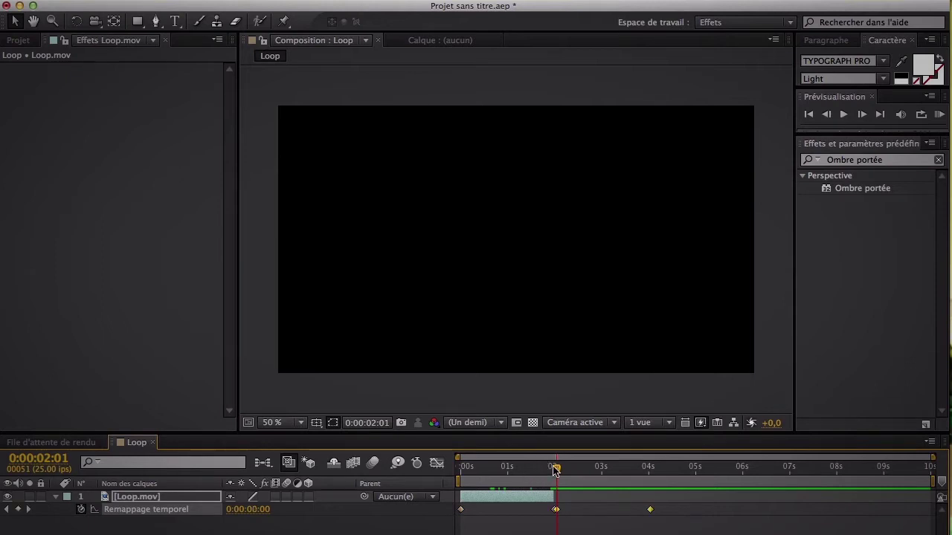
Extend the end of the Loop.mov layer to just past 9 seconds and preview the repeated animation
key(Home)
click(940, 116)
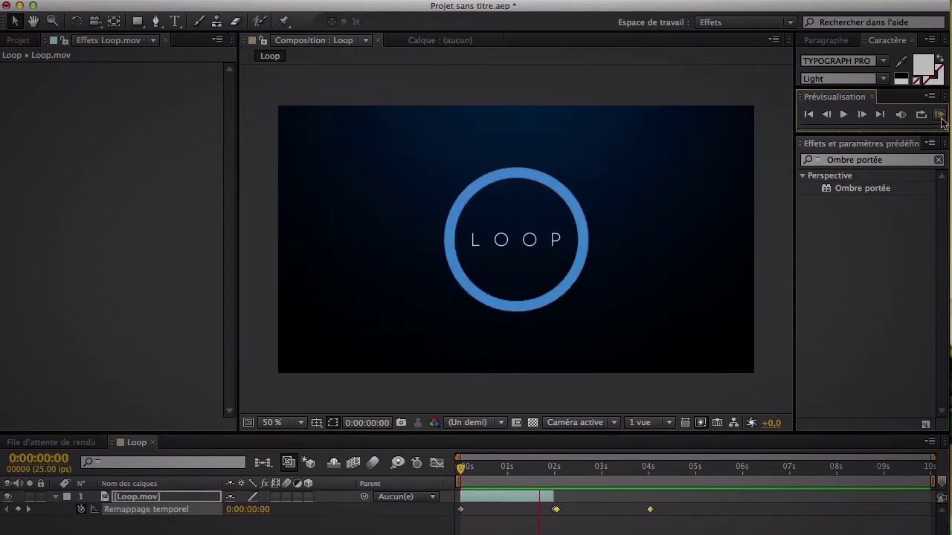
click(939, 115)
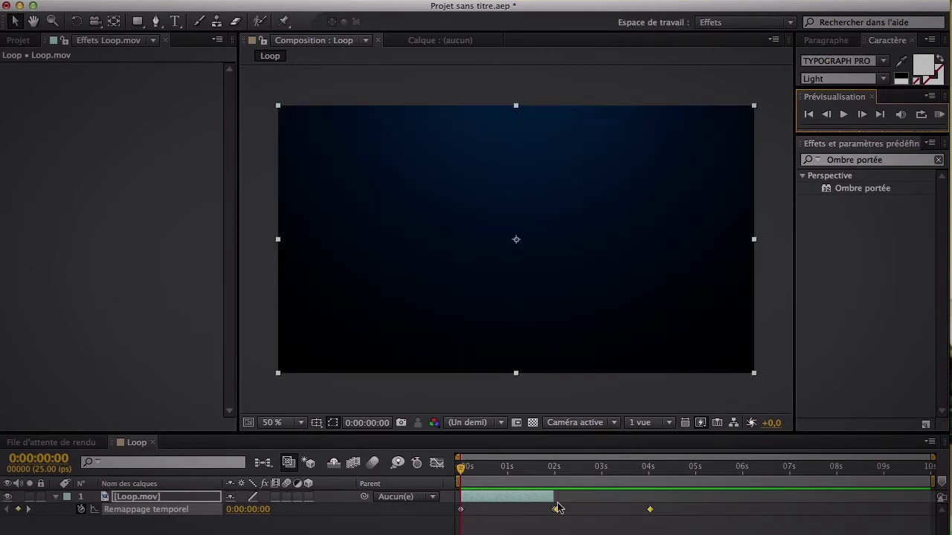
drag(554, 499, 900, 497)
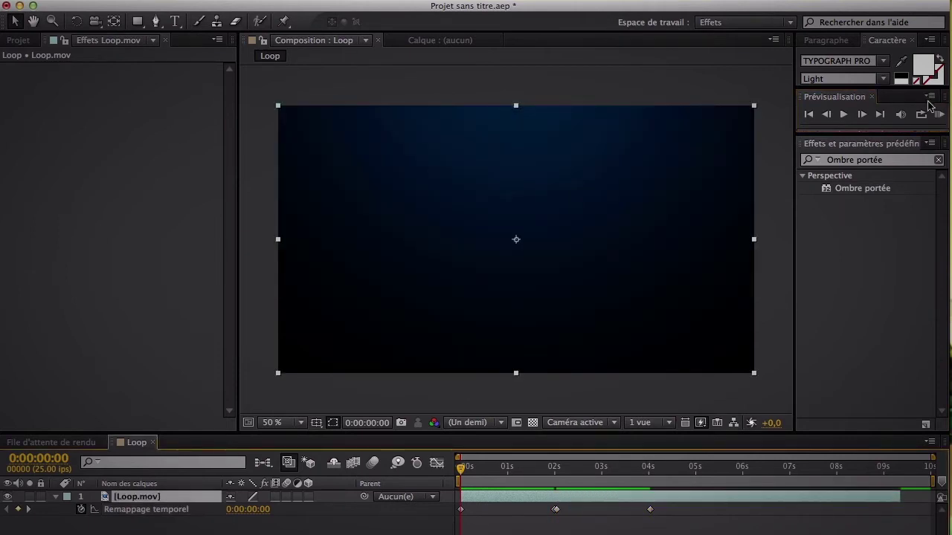
click(940, 115)
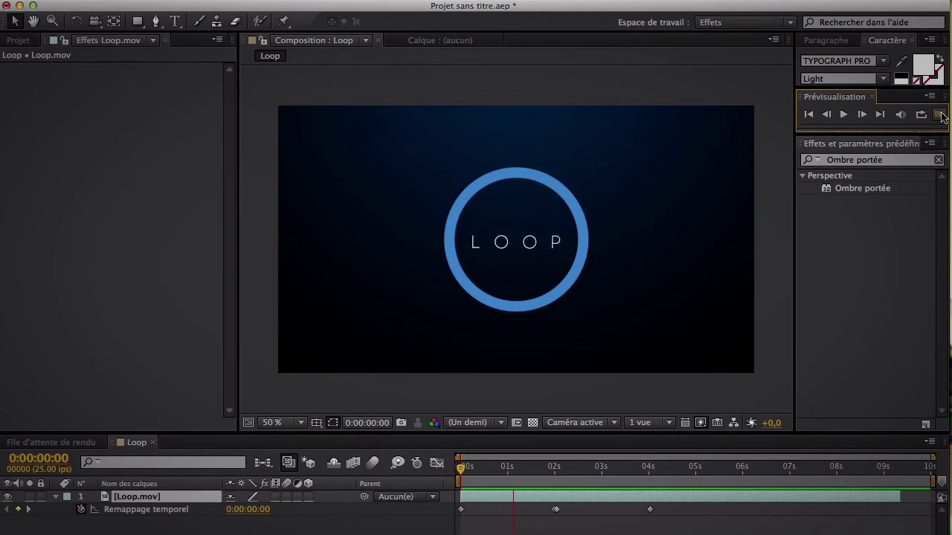
click(939, 115)
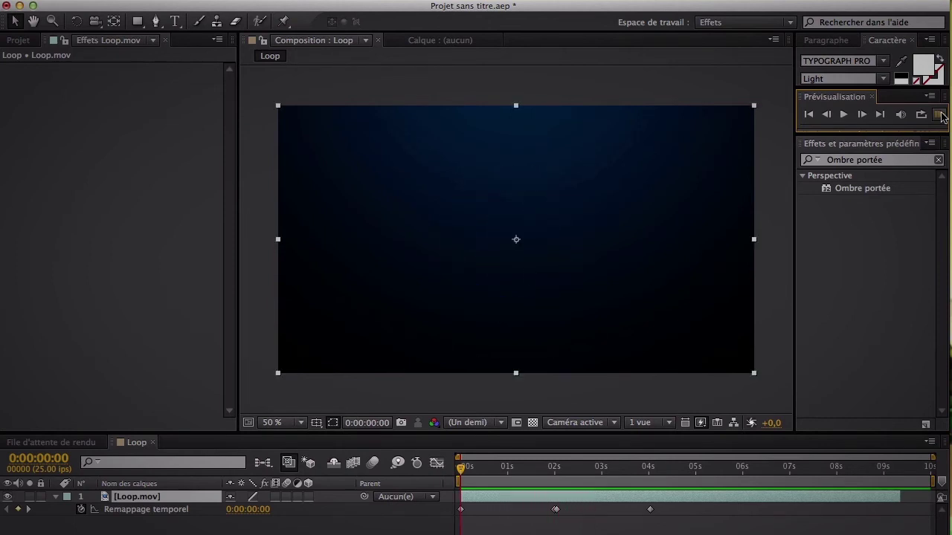
Copy all the time remap keyframes and paste them at 0:00:04:02, one frame after the last keyframe
drag(669, 533, 387, 469)
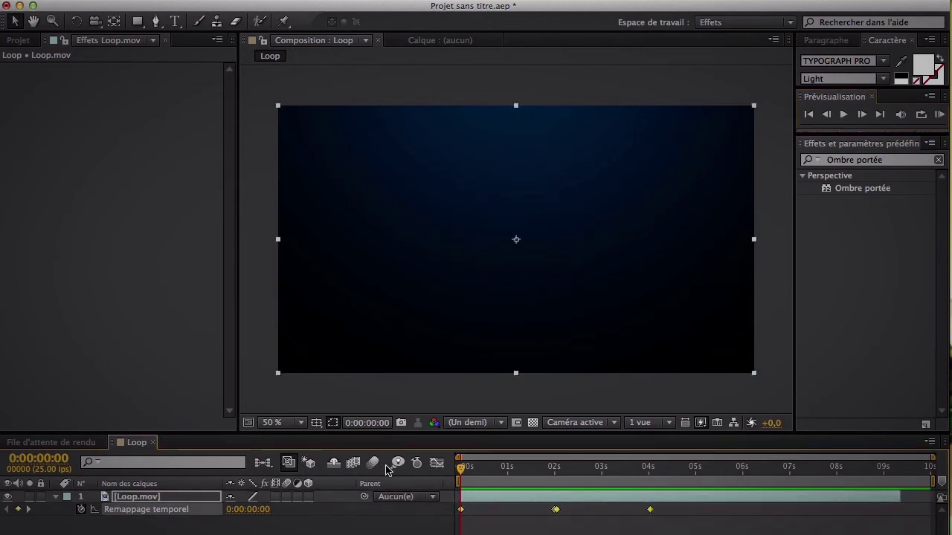
click(29, 510)
click(30, 510)
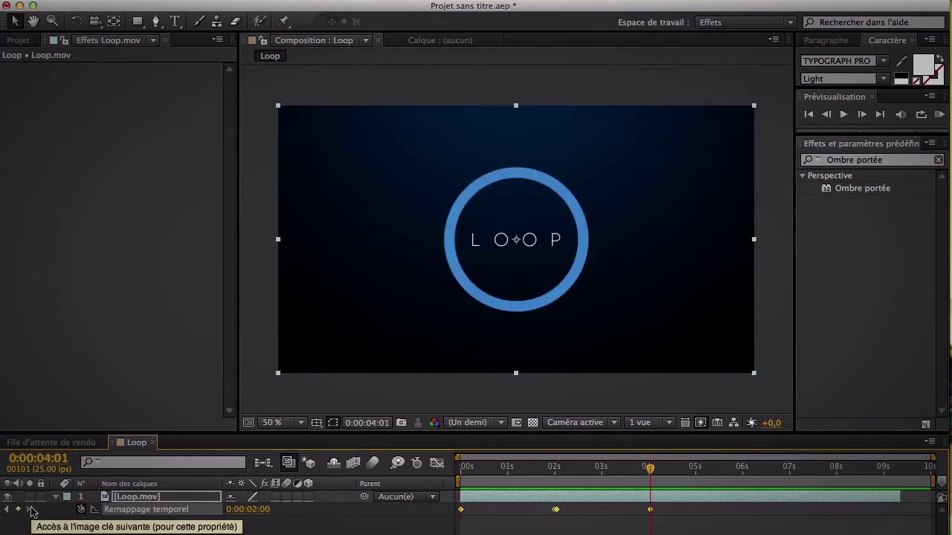
key(Page_Down)
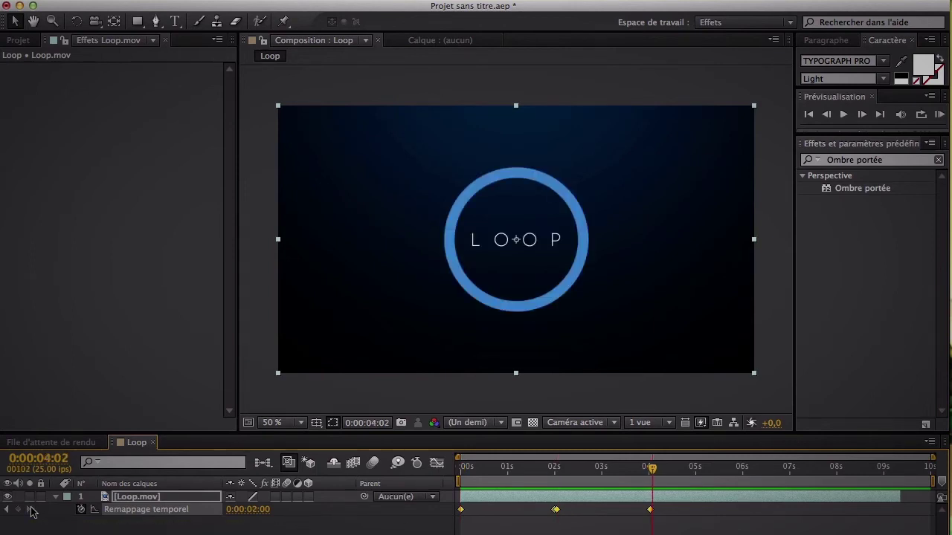
key(super+v)
key(super+shift+a)
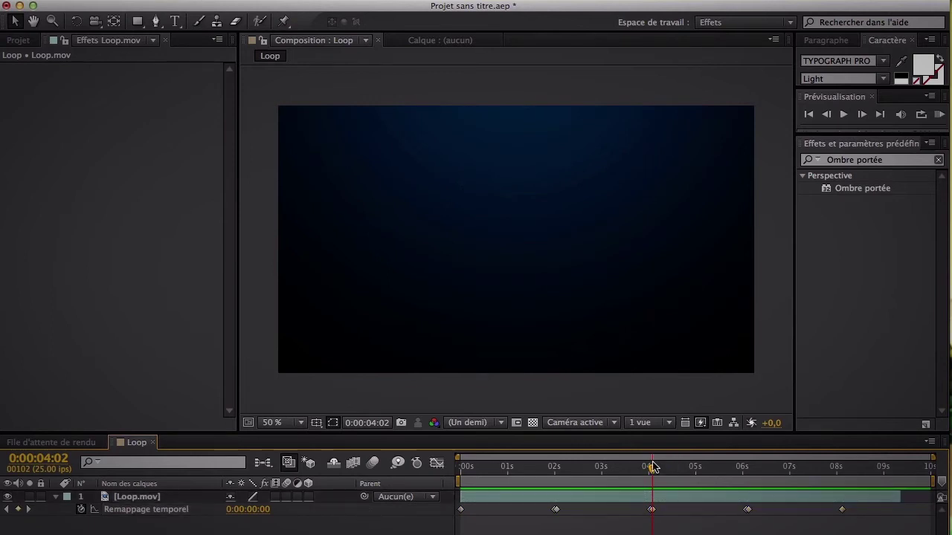
Preview the repeated animation and scrub through the pasted time remap cycles
drag(652, 467, 836, 465)
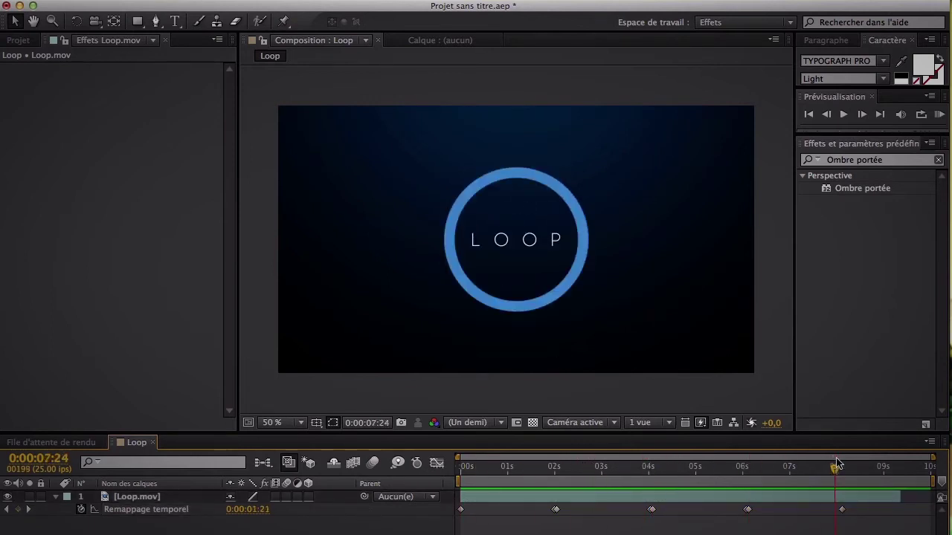
key(Home)
click(940, 115)
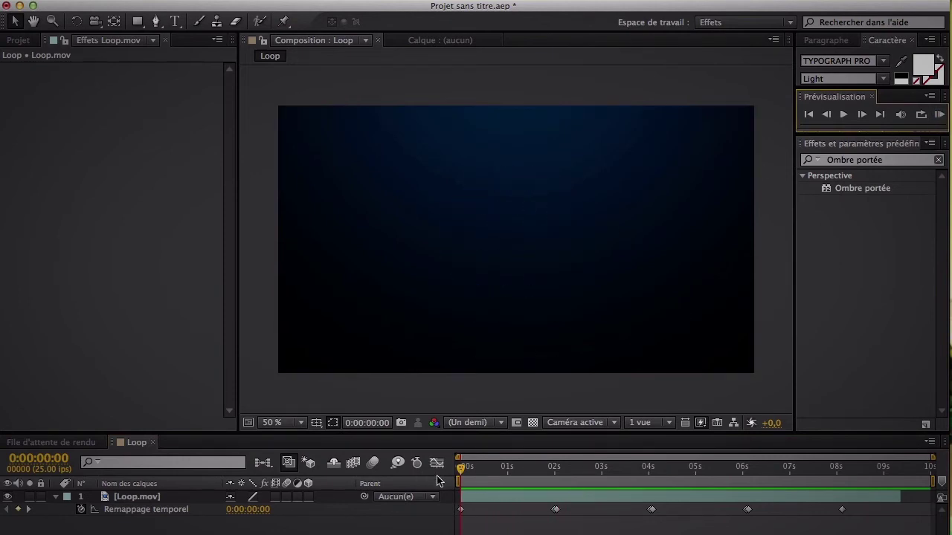
drag(461, 469, 802, 484)
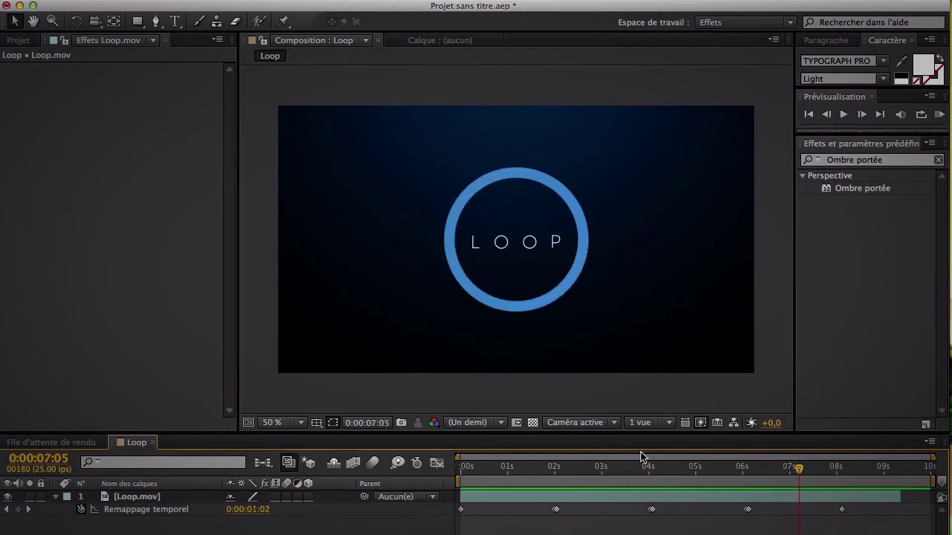
Undo the pasted keyframes, the layer extension and the time remapping on Loop.mov
key(super+z)
key(super+z)
key(super+z)
key(super+z)
key(super+z)
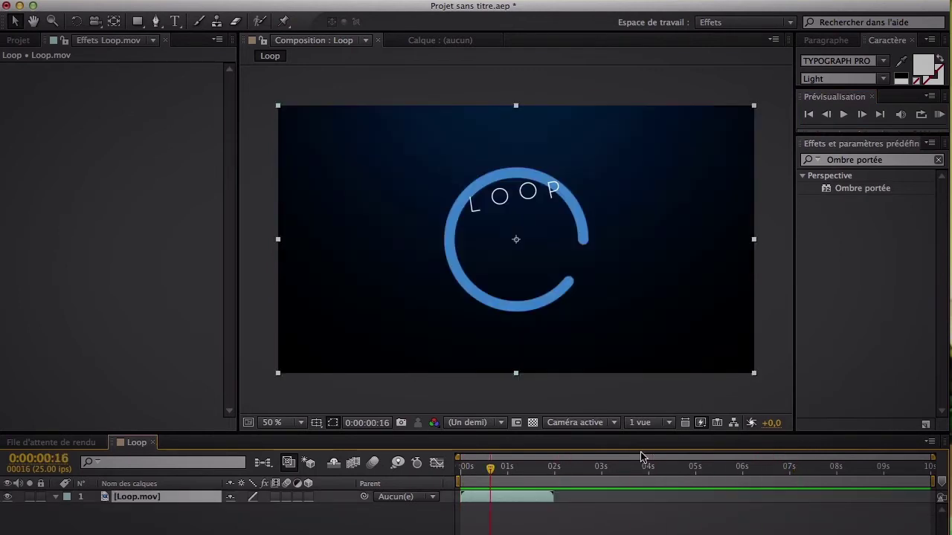
click(299, 534)
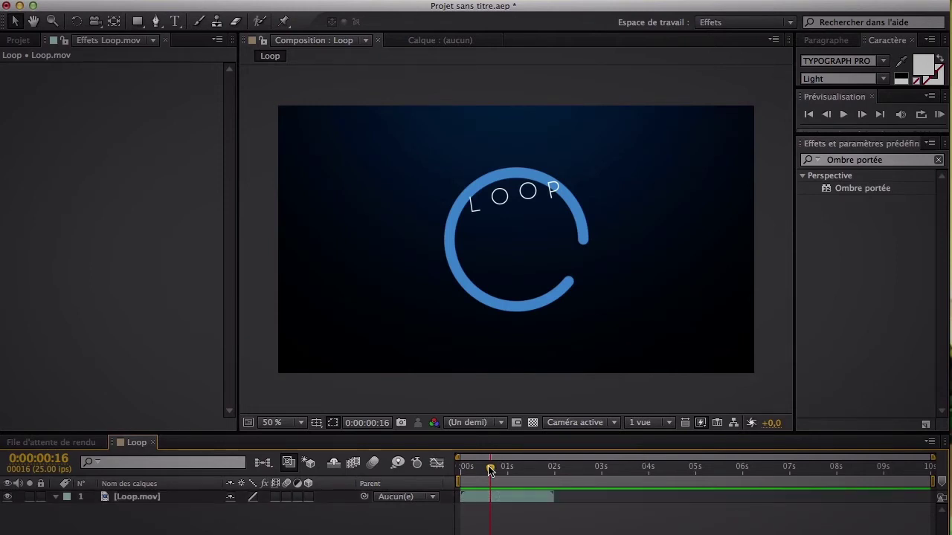
Enable time remapping on the Loop.mov layer
drag(489, 467, 509, 466)
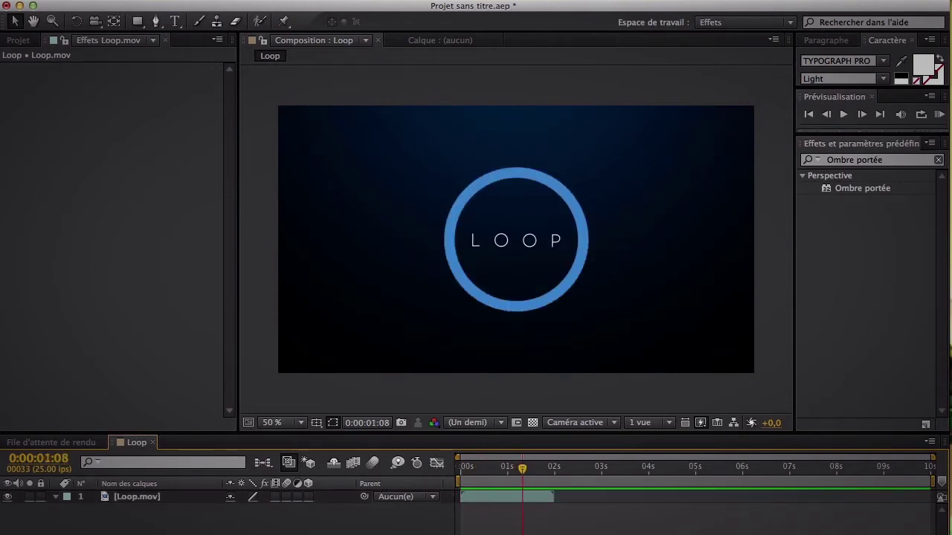
click(152, 499)
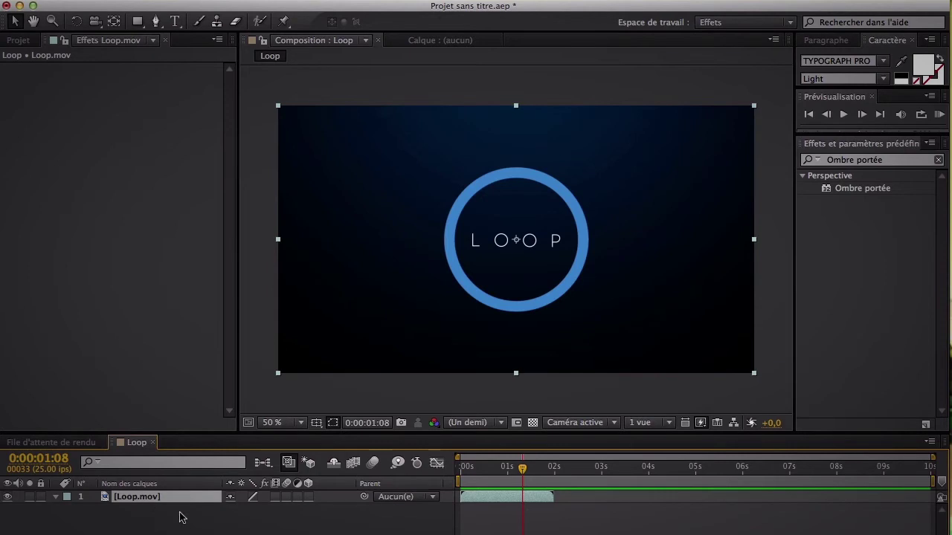
click(180, 518)
click(159, 498)
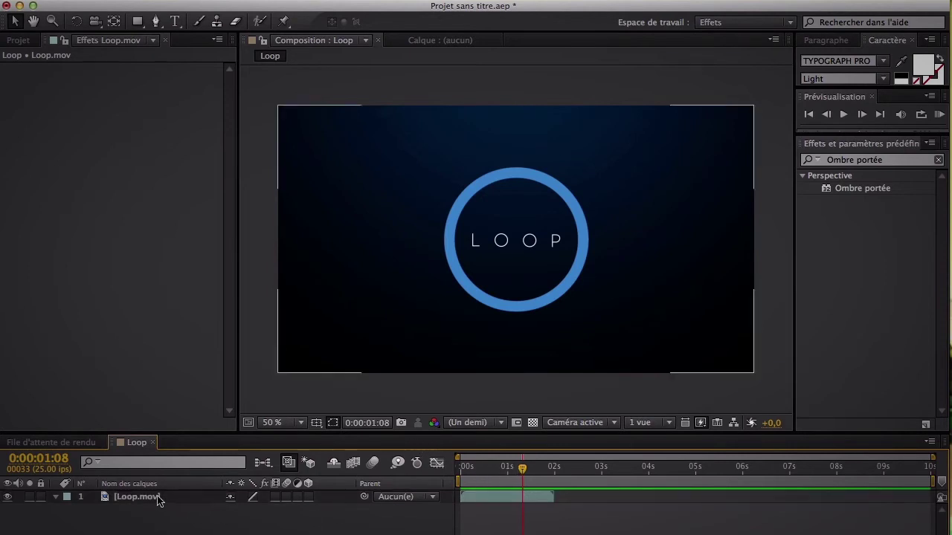
right_click(159, 498)
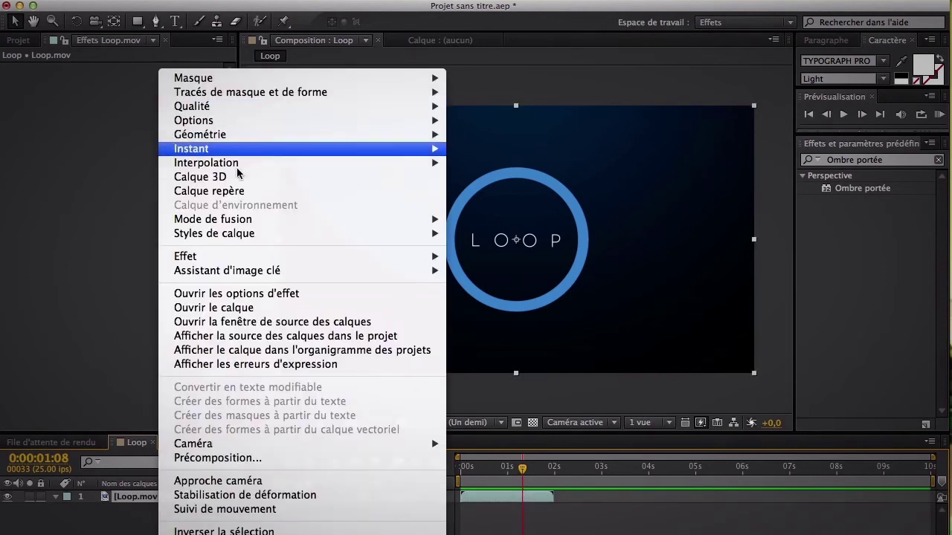
mouse_move(312, 152)
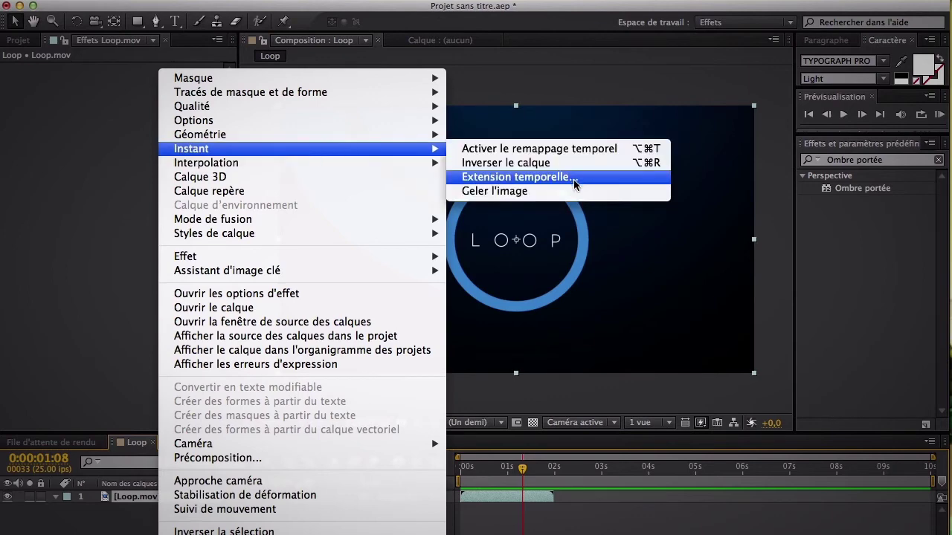
click(580, 152)
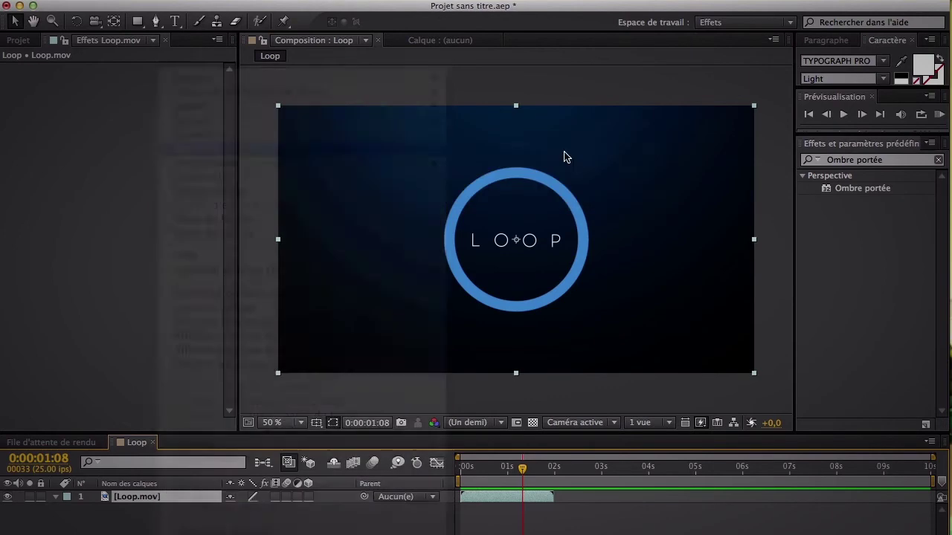
Add the expression loopOut() to the time remap property of Loop.mov
click(93, 512)
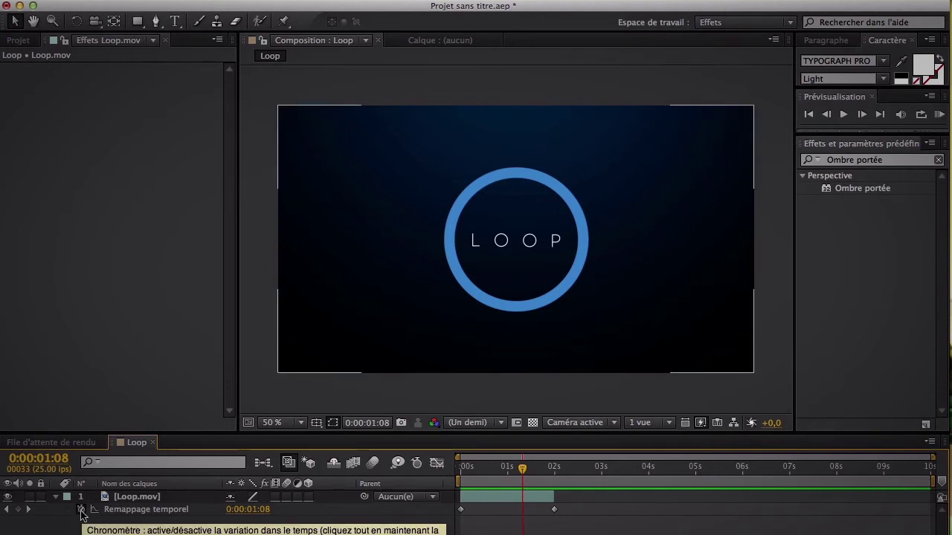
alt+click(81, 511)
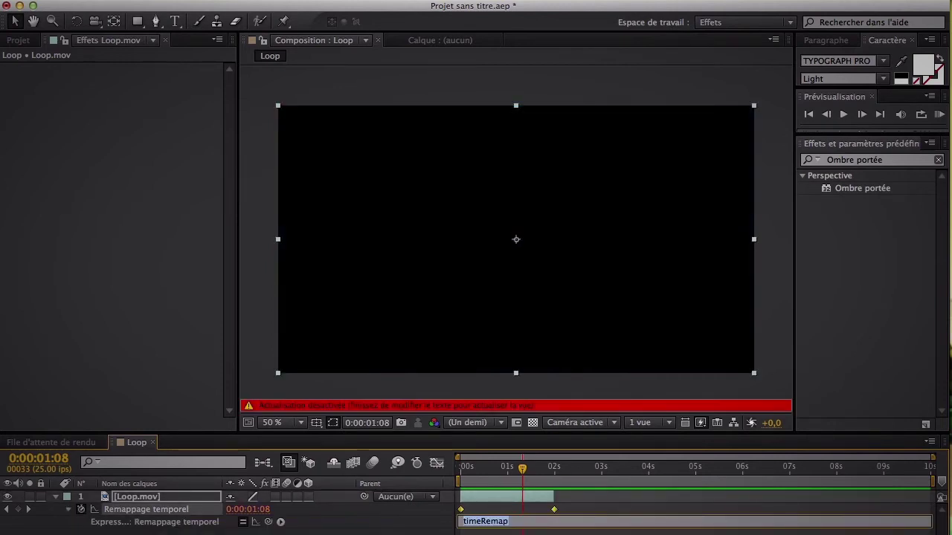
text(loop)
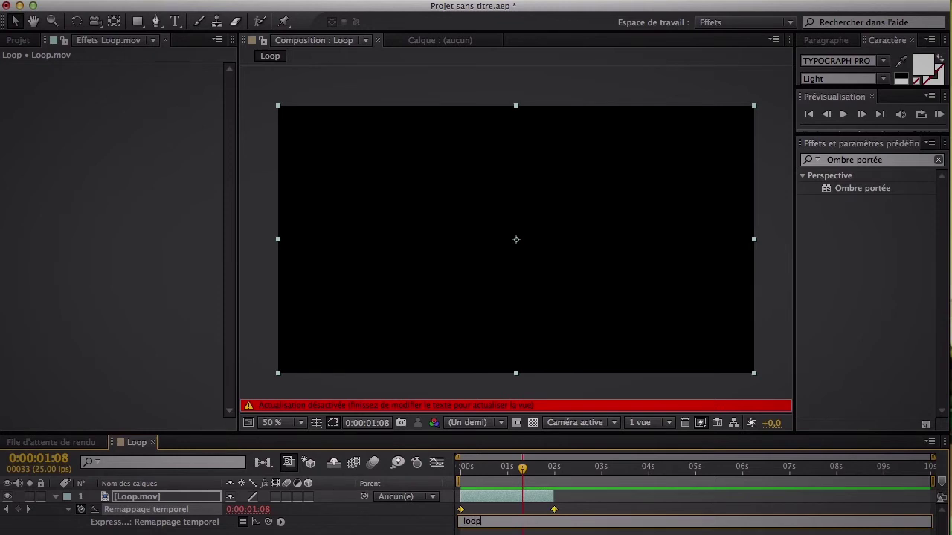
text(Out)
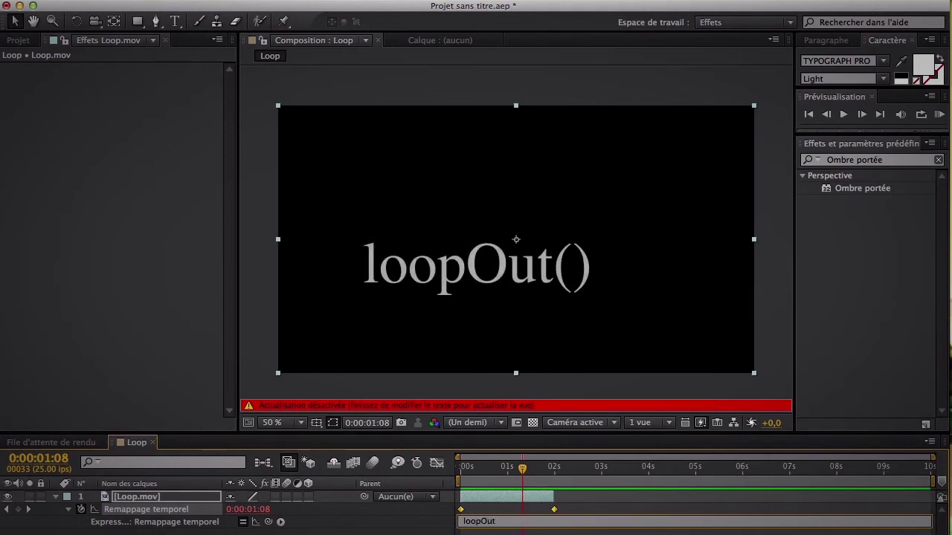
text(())
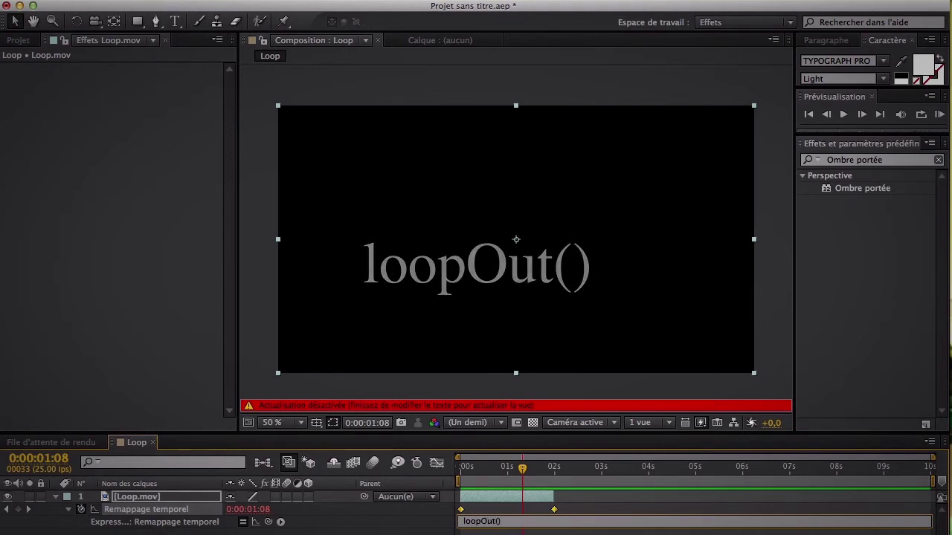
click(559, 507)
Extend the Loop.mov layer to the end of the 10-second composition and preview the animation from the start
drag(553, 497, 948, 464)
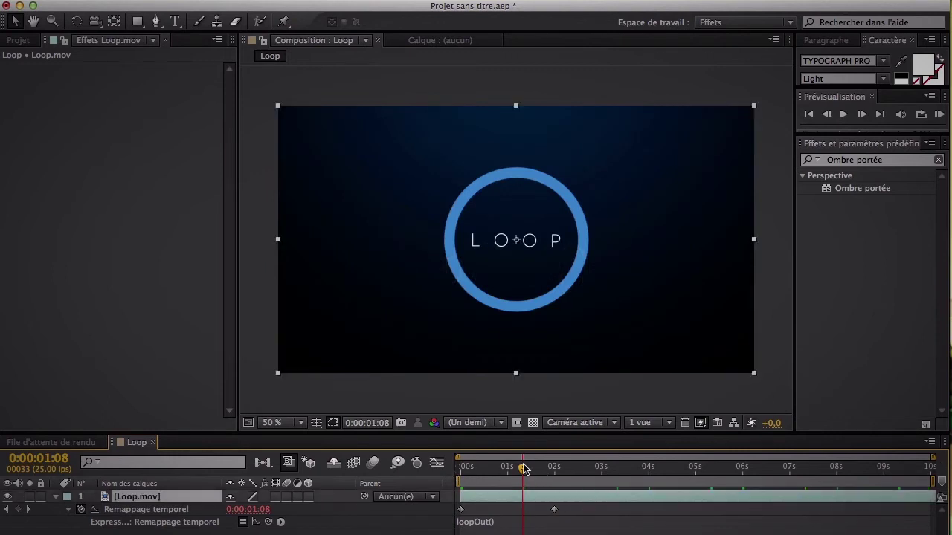
drag(523, 468, 297, 467)
key(KP_0)
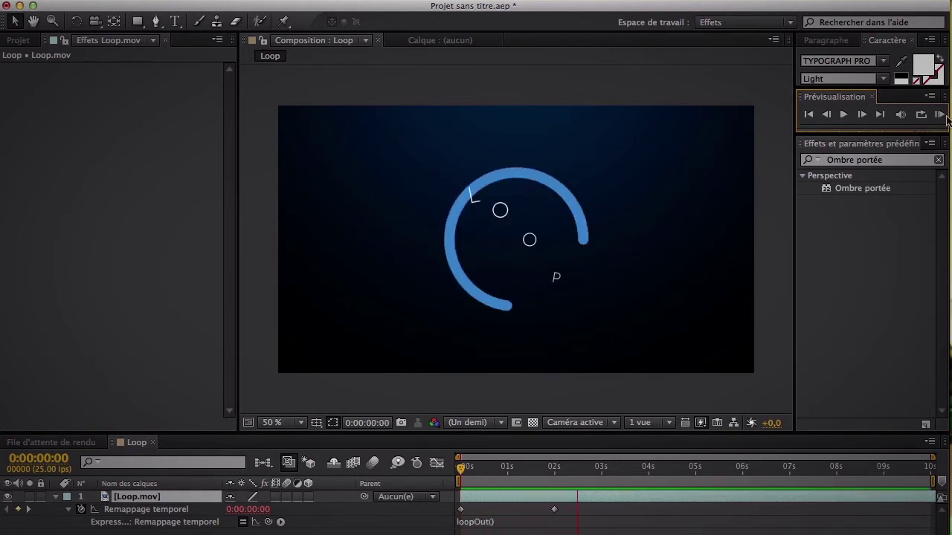
key(space)
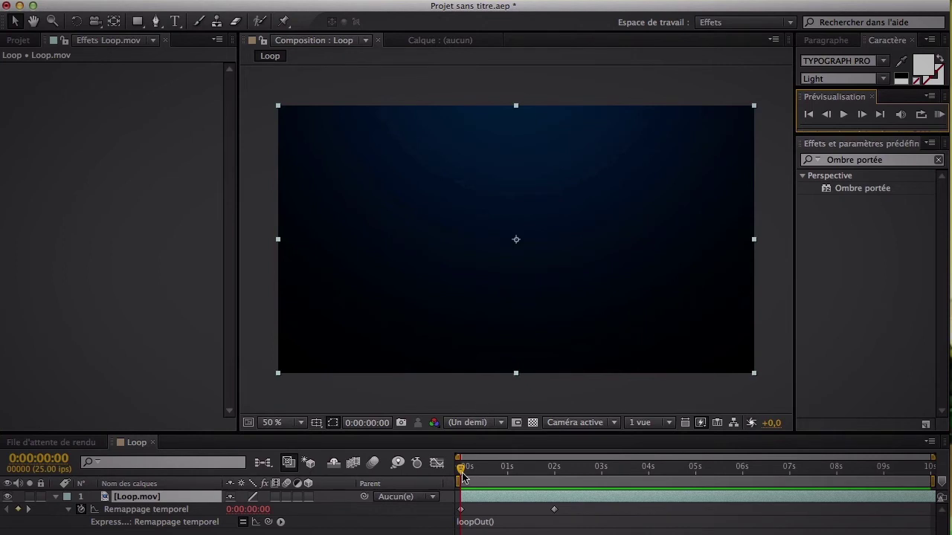
key(space)
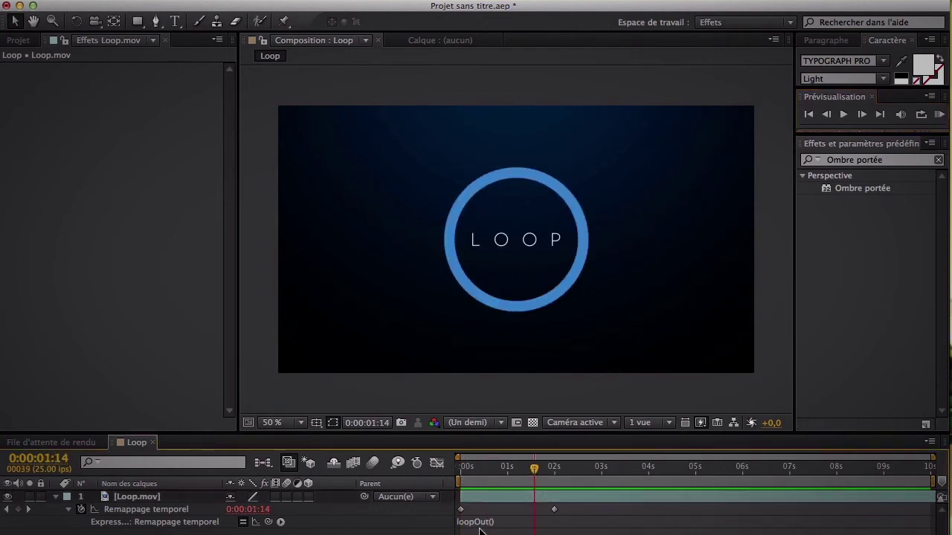
Change the time remap expression to loopOut("cycle") and play the animation from the start
click(488, 524)
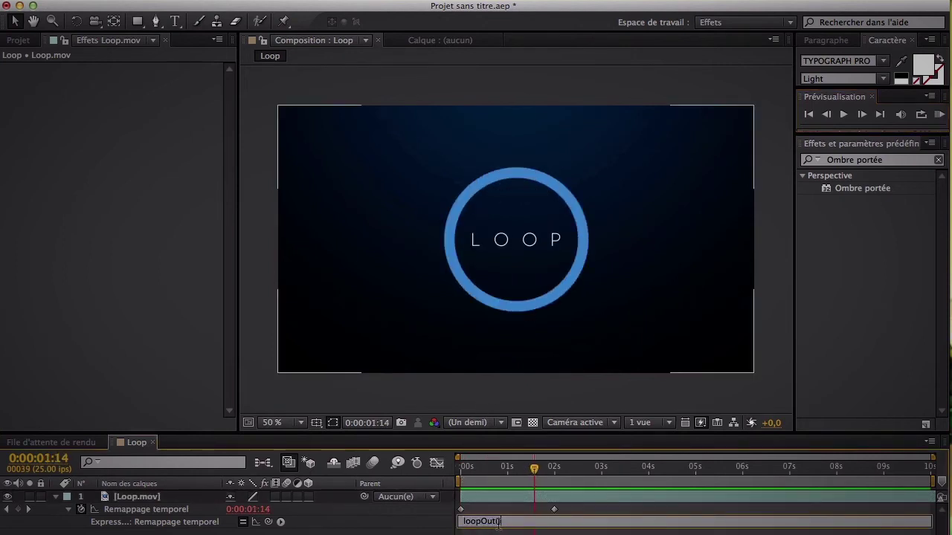
key(KP_Enter)
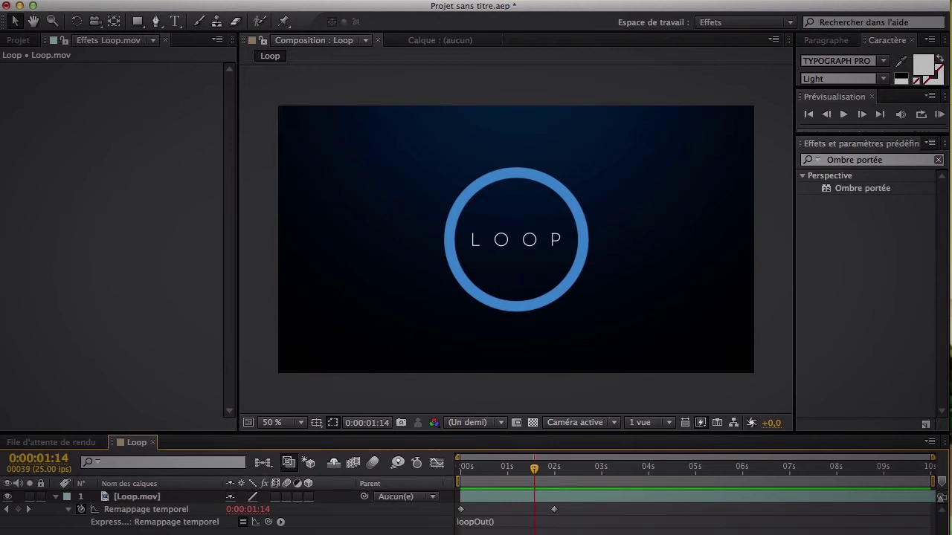
click(495, 524)
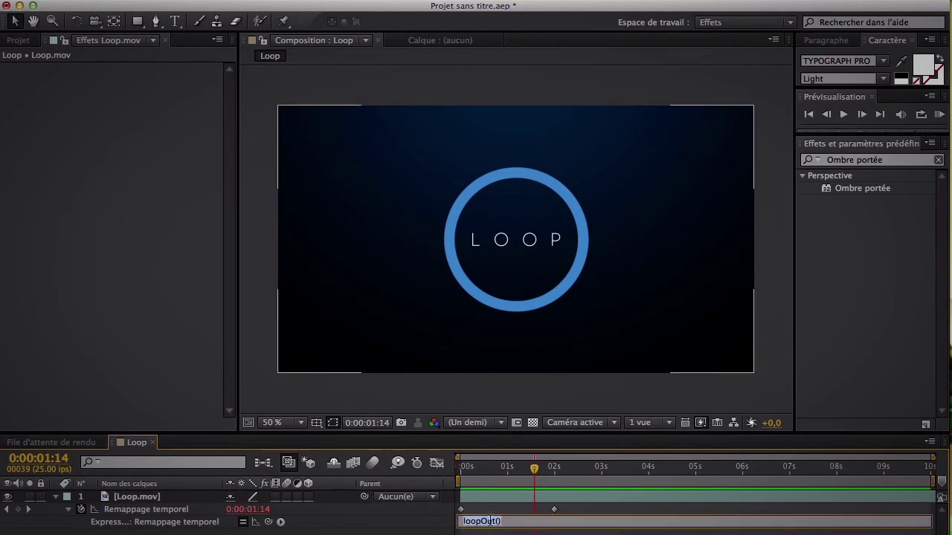
click(497, 524)
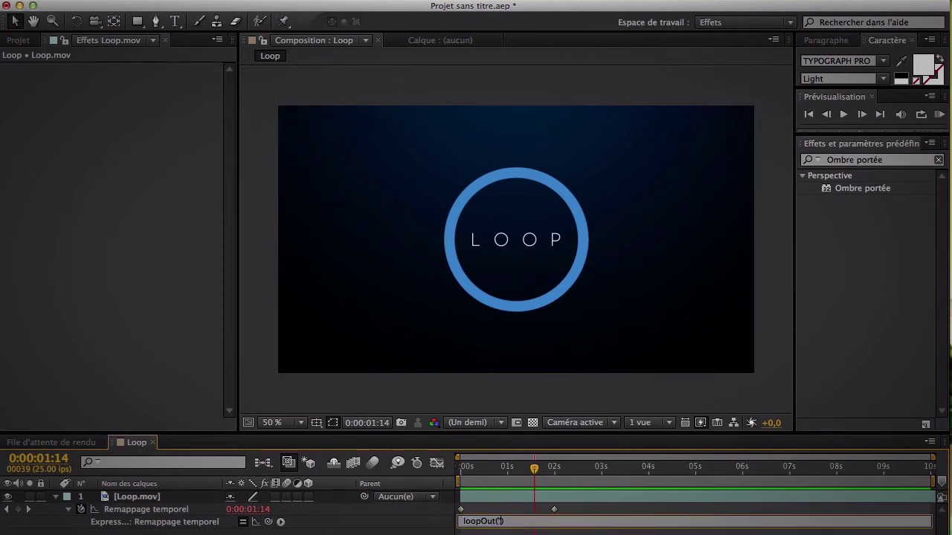
text(")
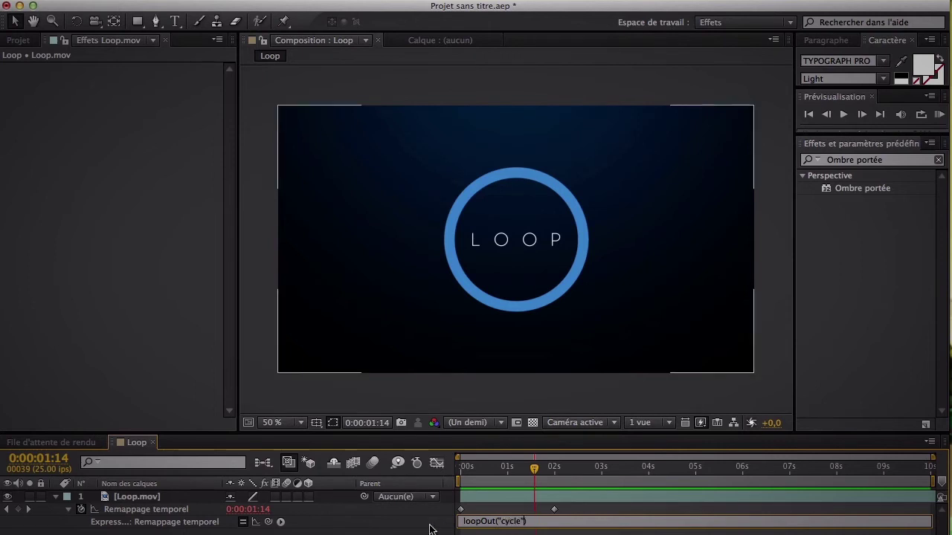
key(KP_Enter)
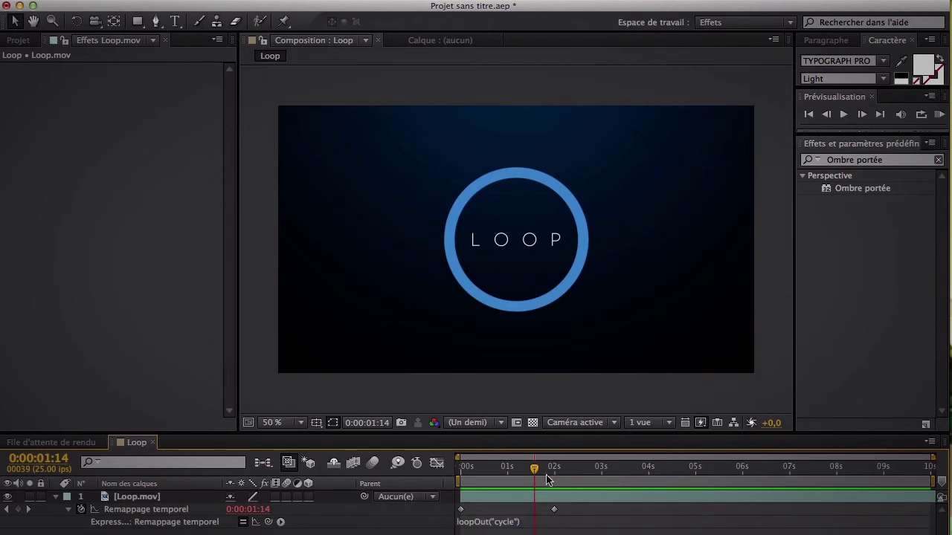
key(Home)
key(space)
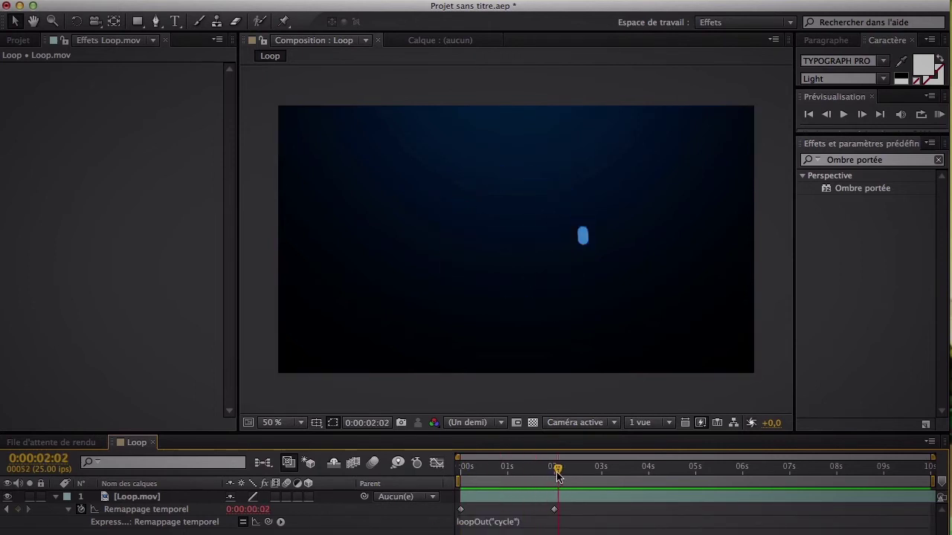
Replace the loop type in the time remap expression so it reads loopOut("pingpong")
click(515, 523)
double_click(519, 522)
key(BackSpace)
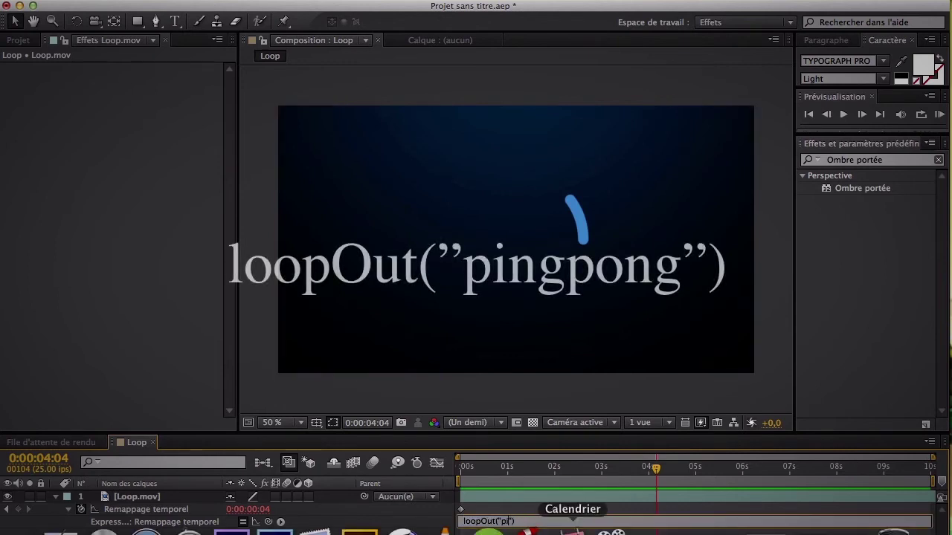
text(pingpong)
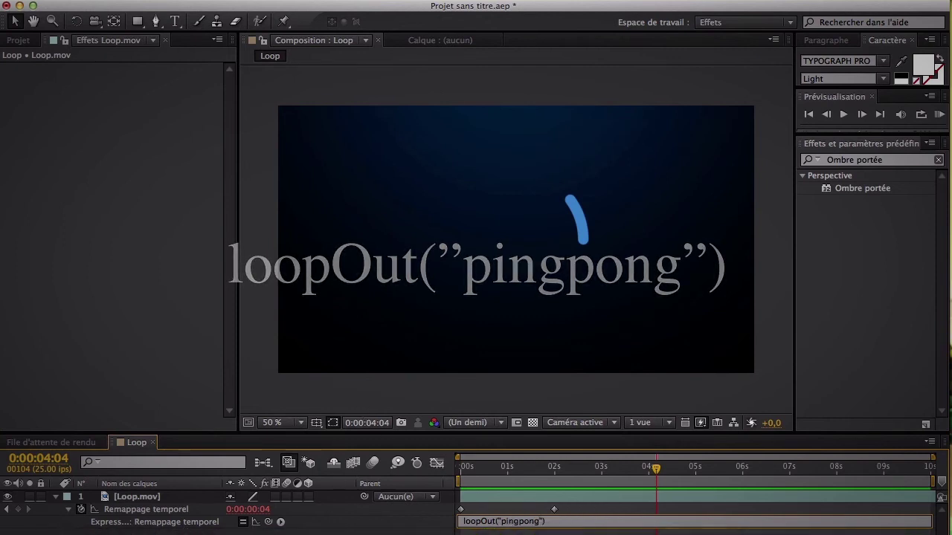
click(655, 506)
Preview the ping-pong animation from the start of the composition and review its expression
key(Home)
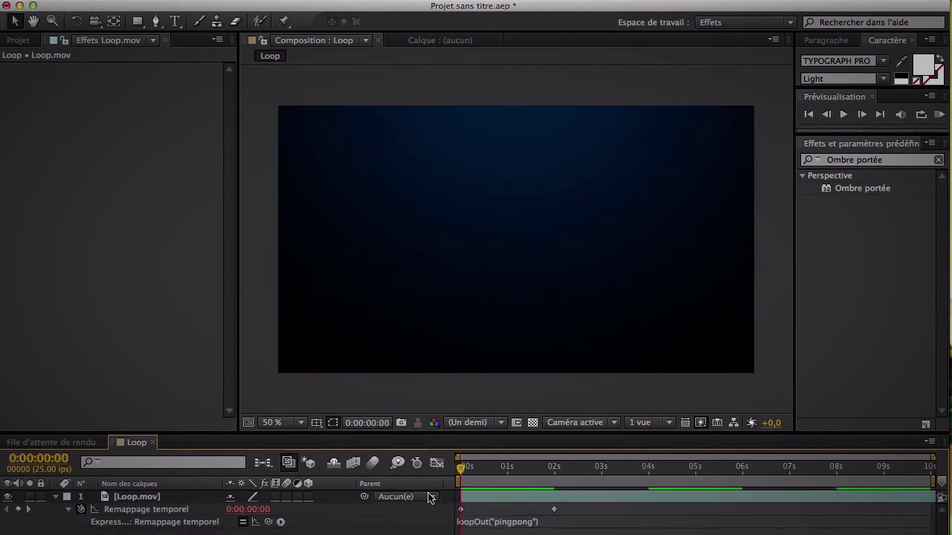
click(939, 114)
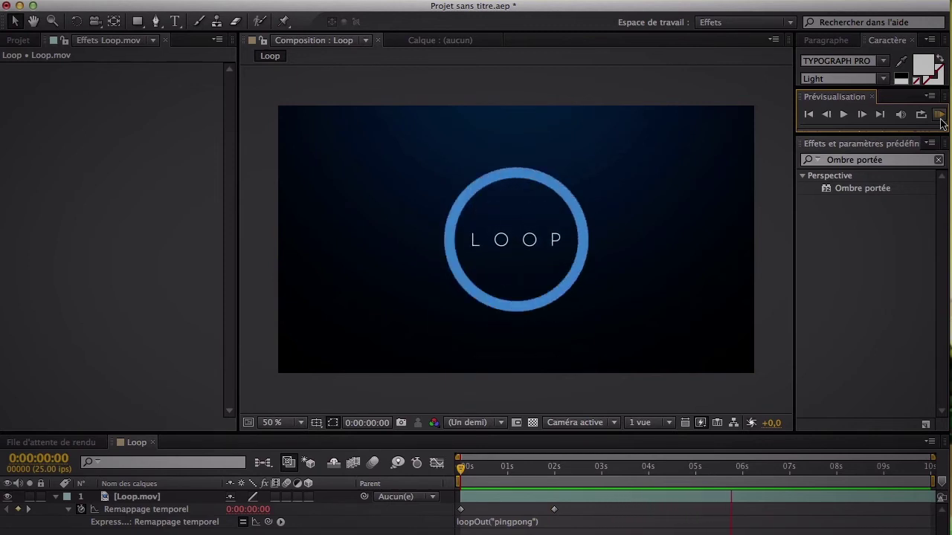
drag(461, 469, 440, 472)
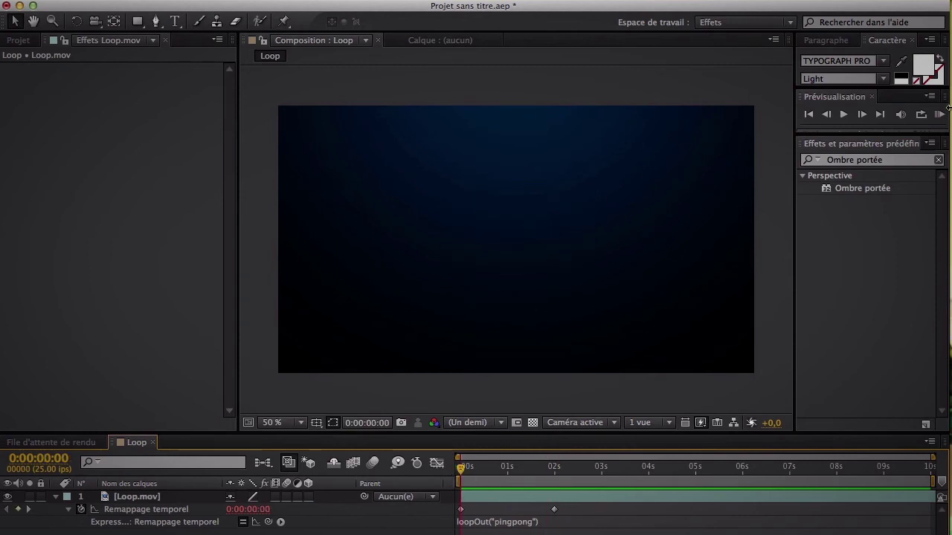
click(940, 113)
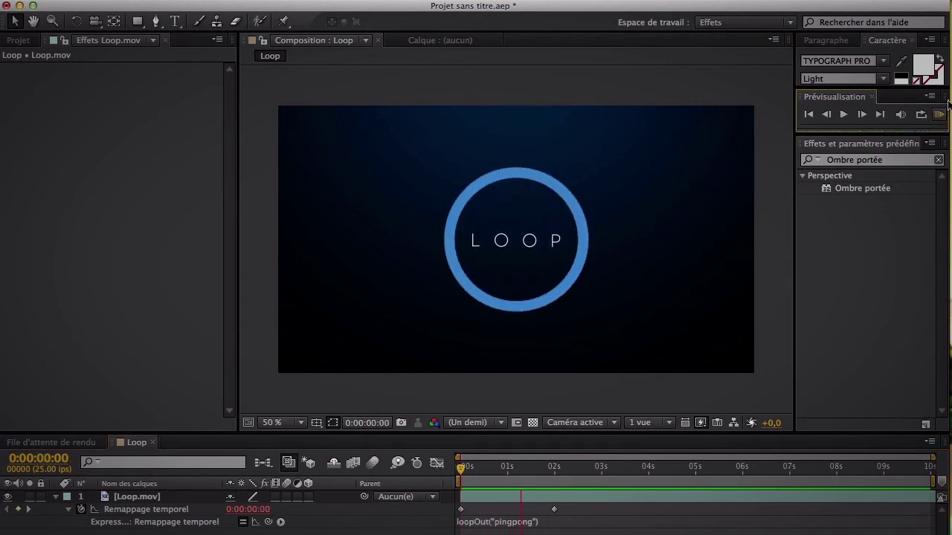
key(space)
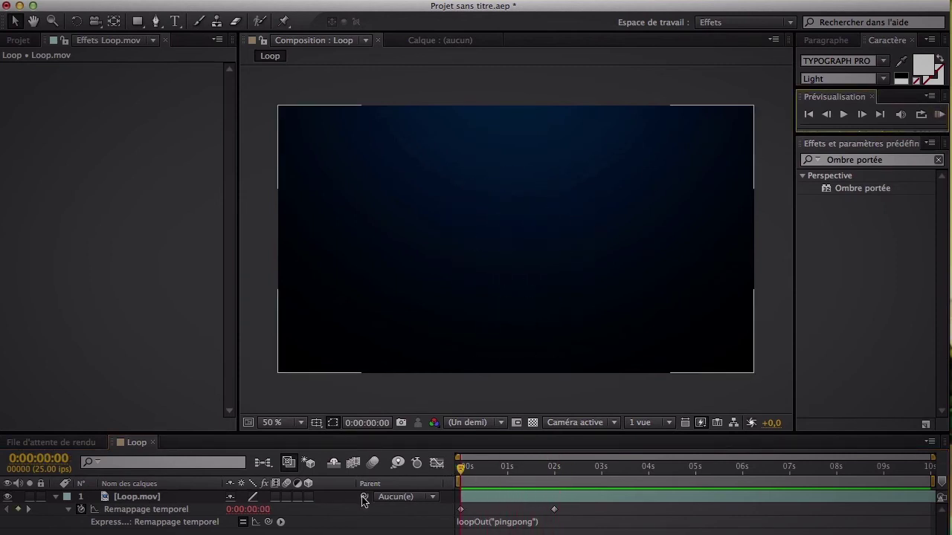
click(521, 519)
click(510, 524)
click(452, 530)
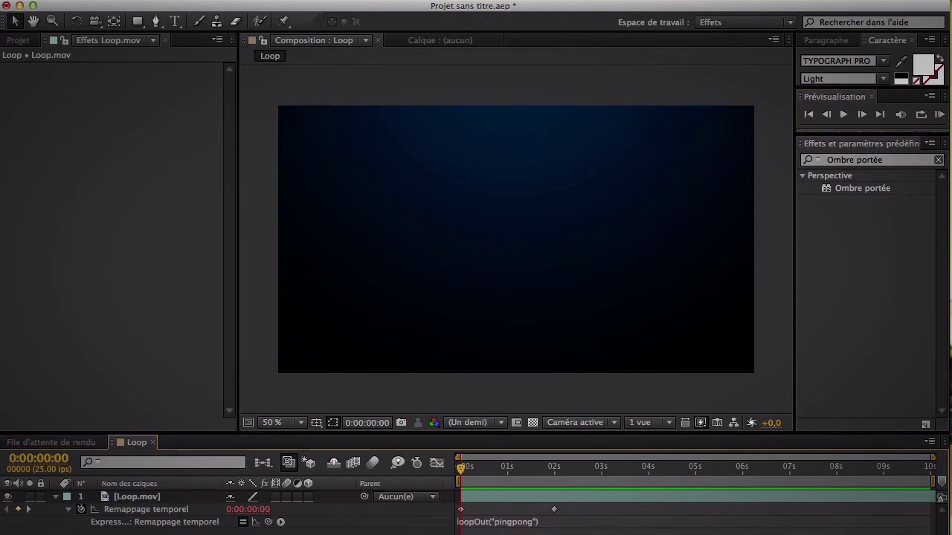
Draw a small white square near the upper-left corner of the composition on a new shape layer
click(54, 498)
click(130, 298)
click(137, 21)
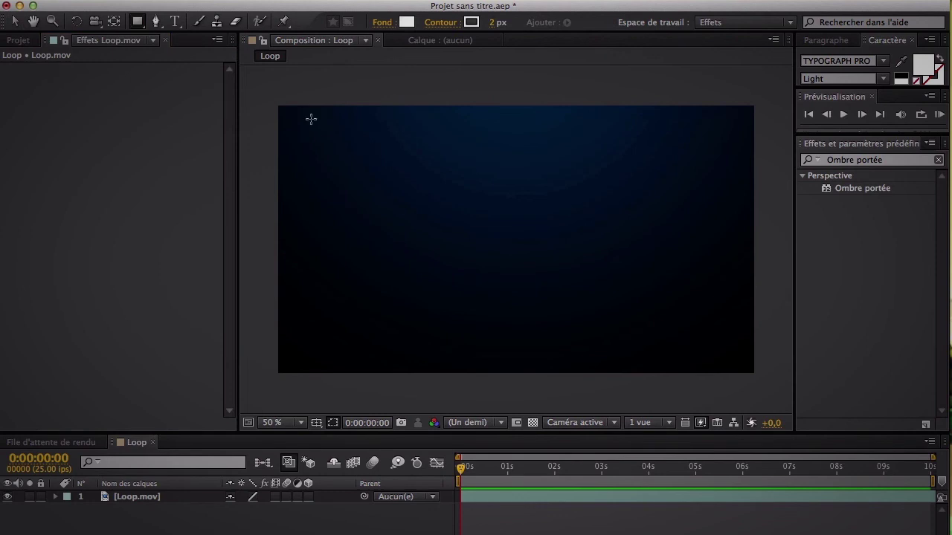
mouse_move(310, 117)
mouse_down()
mouse_move(347, 134)
mouse_move(334, 141)
mouse_up()
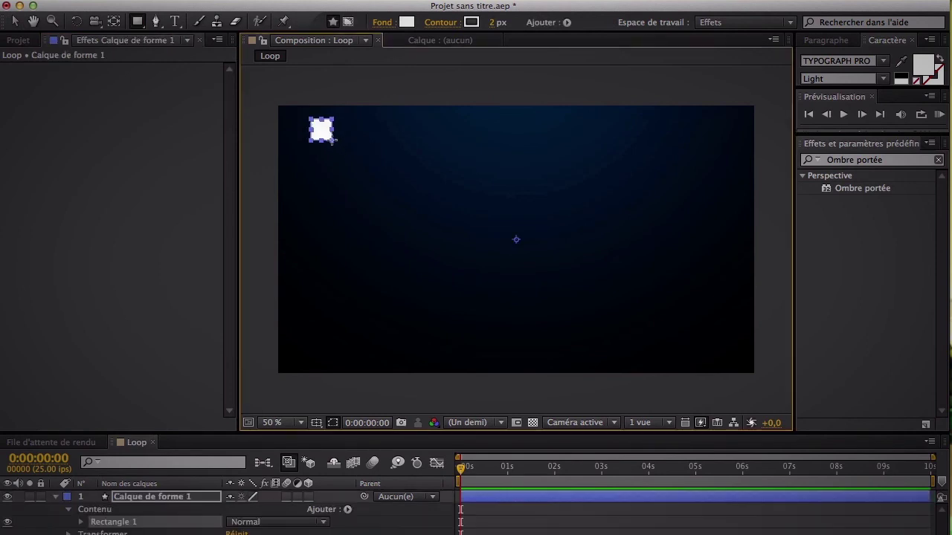
click(59, 499)
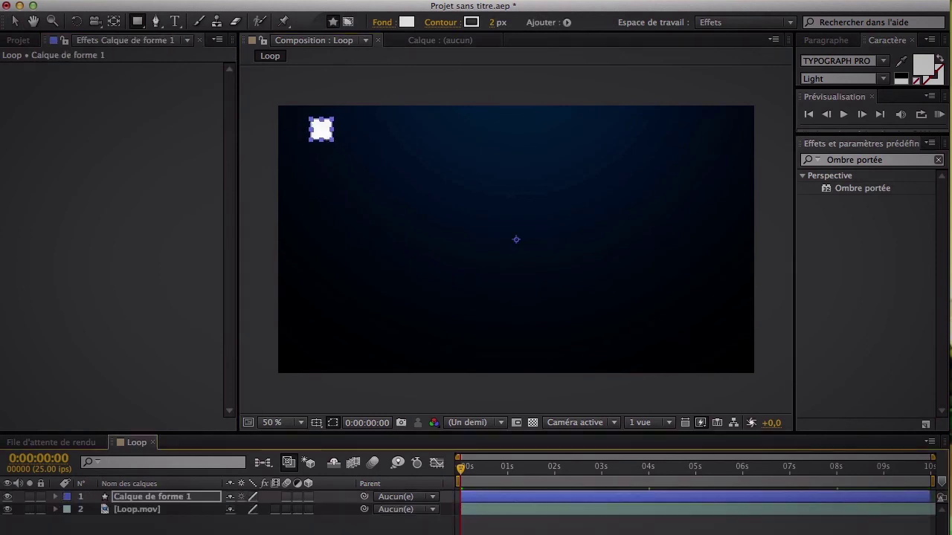
Keyframe the shape layer's Position at 0:00:00:00, then move the square to the composition's centre at 0:00:01:01 for a second keyframe
click(147, 498)
key(p)
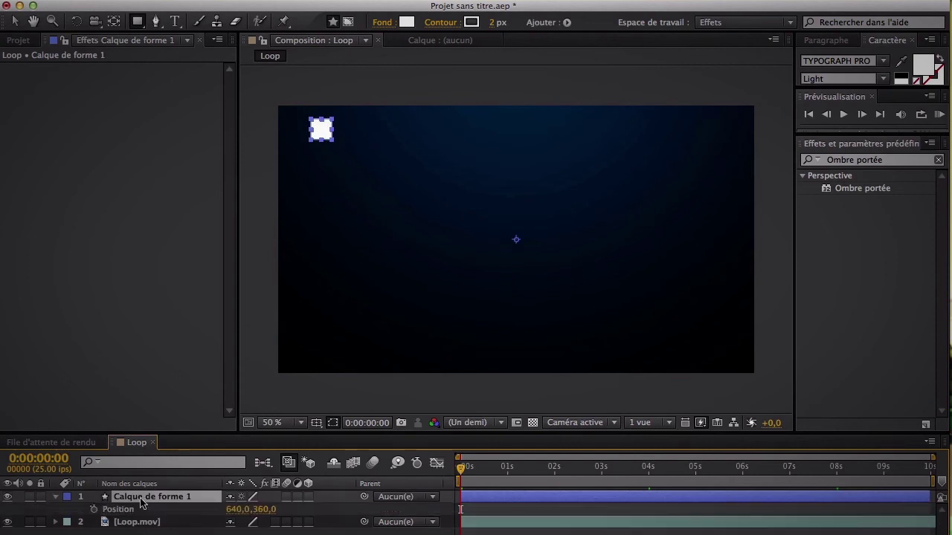
click(93, 509)
drag(459, 469, 508, 475)
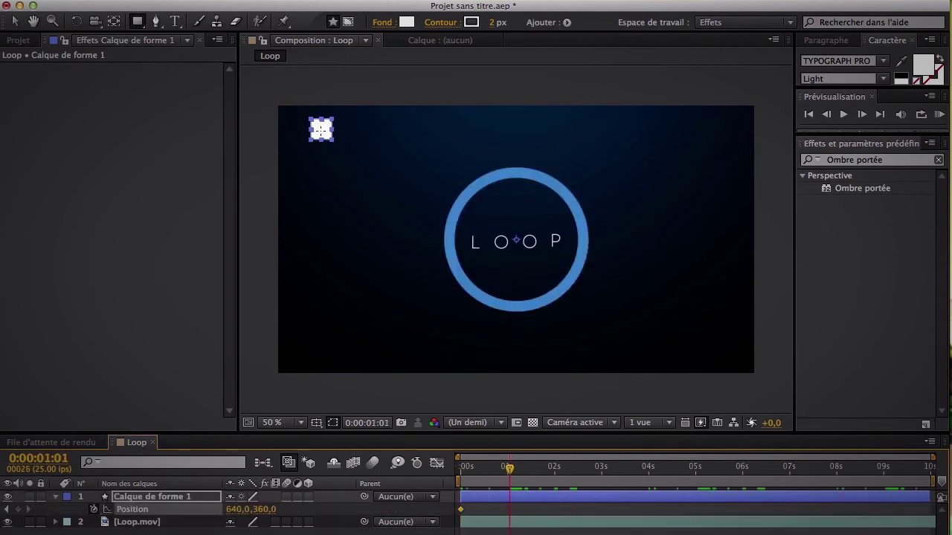
click(13, 19)
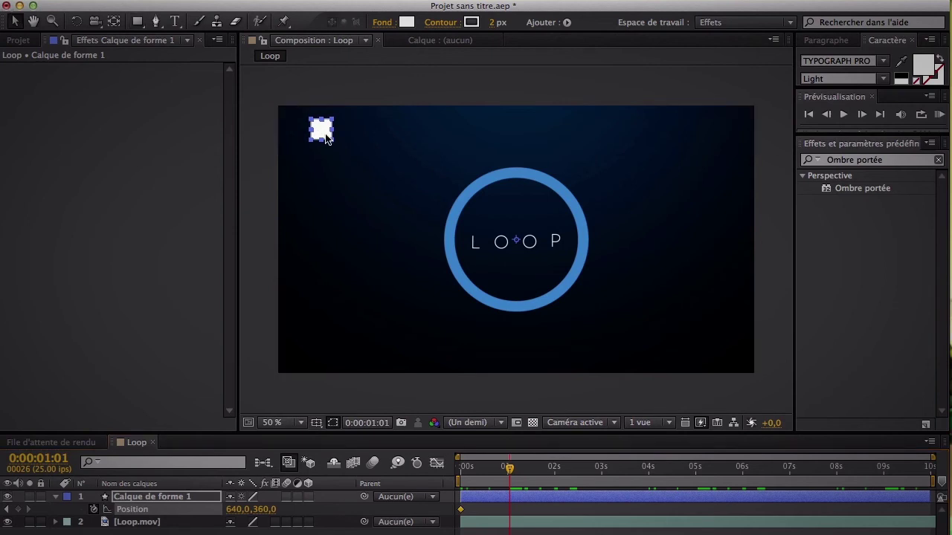
drag(322, 132, 516, 241)
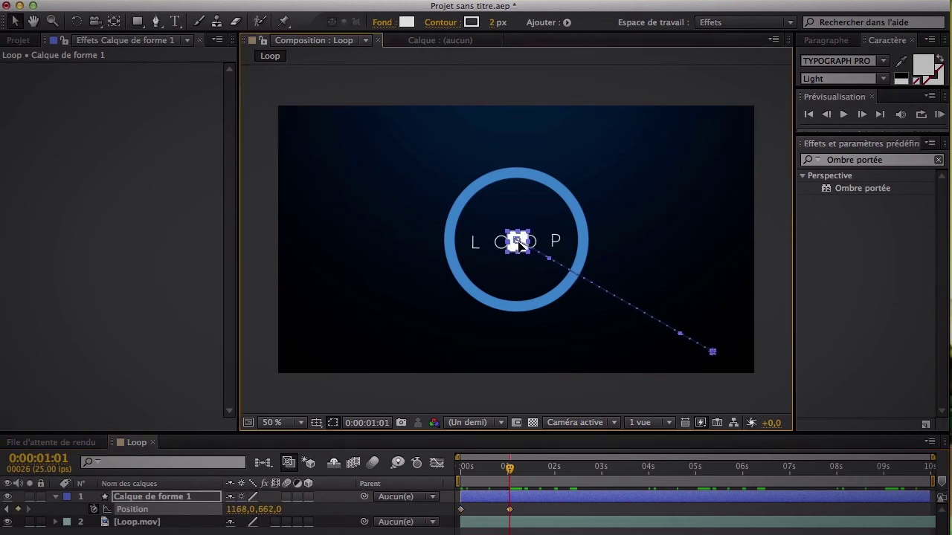
click(370, 532)
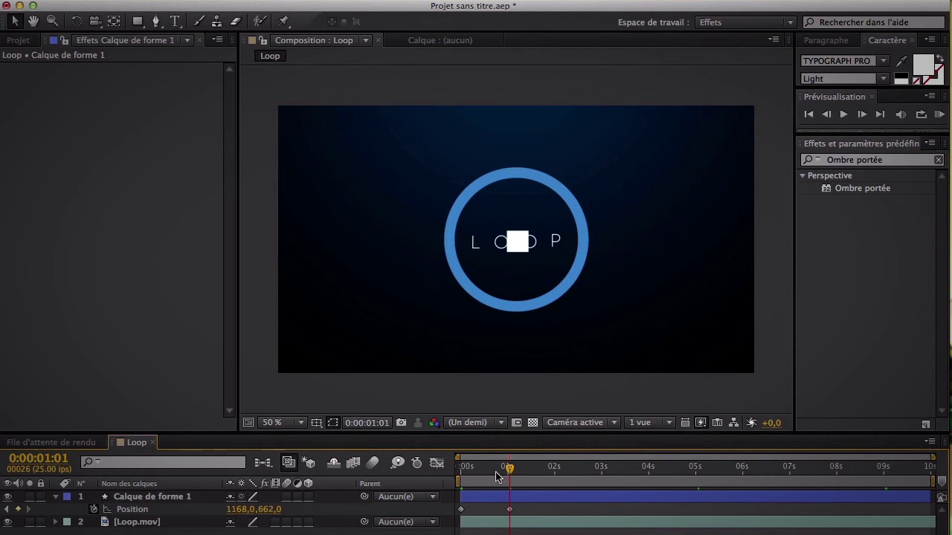
Preview the square's keyframed movement from the upper-left corner to the centre
key(KP_0)
key(space)
key(space)
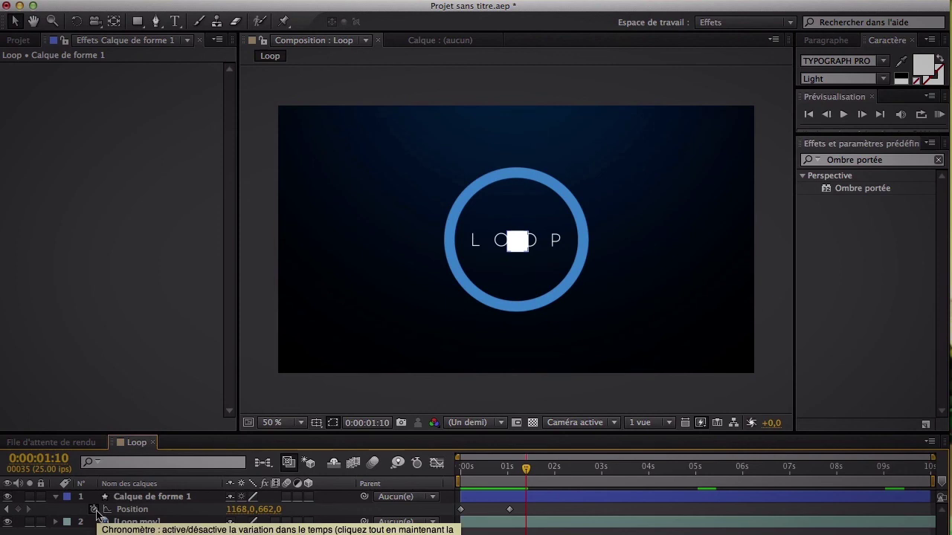
Add the expression loopOut("continue") to the shape layer's Position property
alt+click(95, 510)
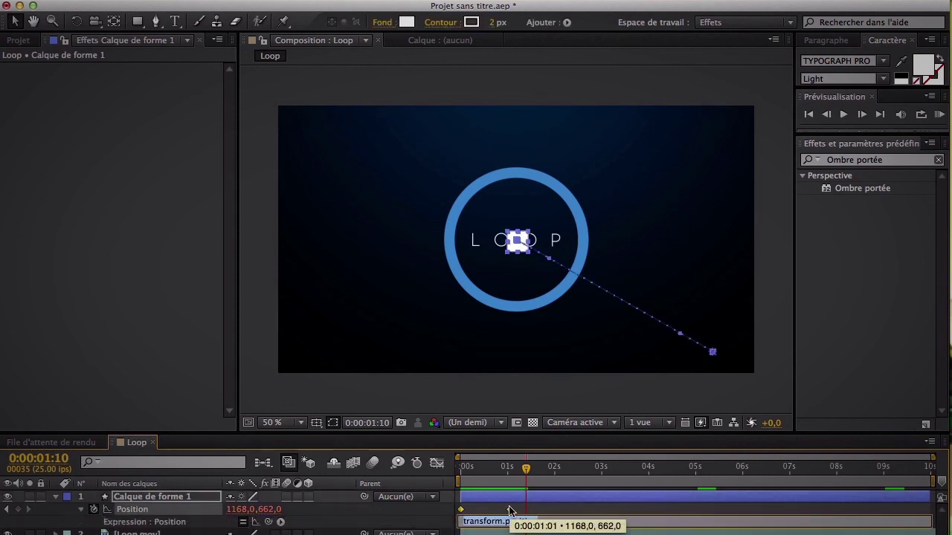
text(loop)
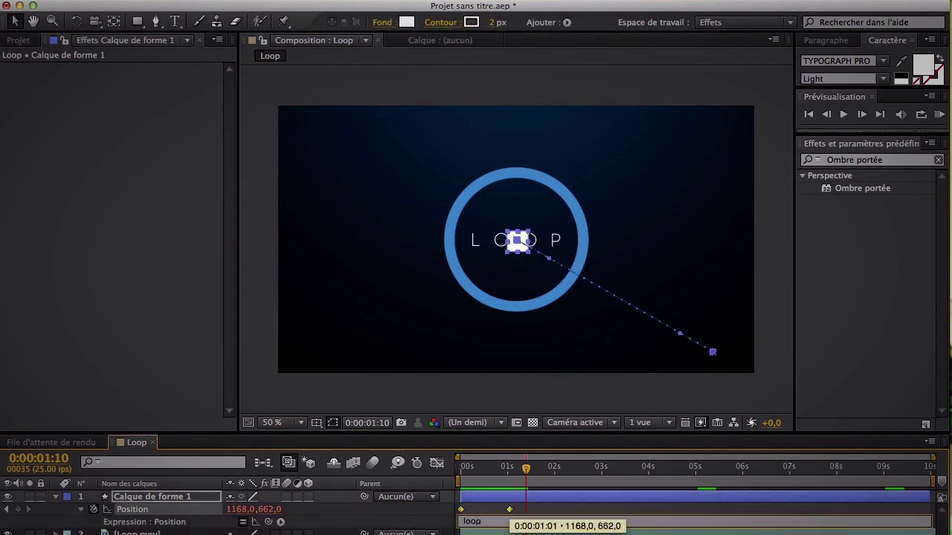
text(Out()
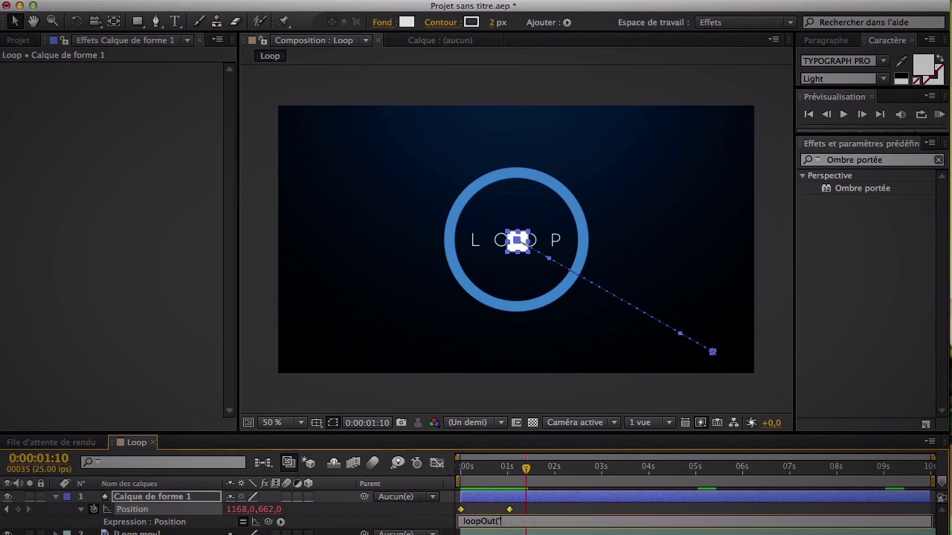
text("conti)
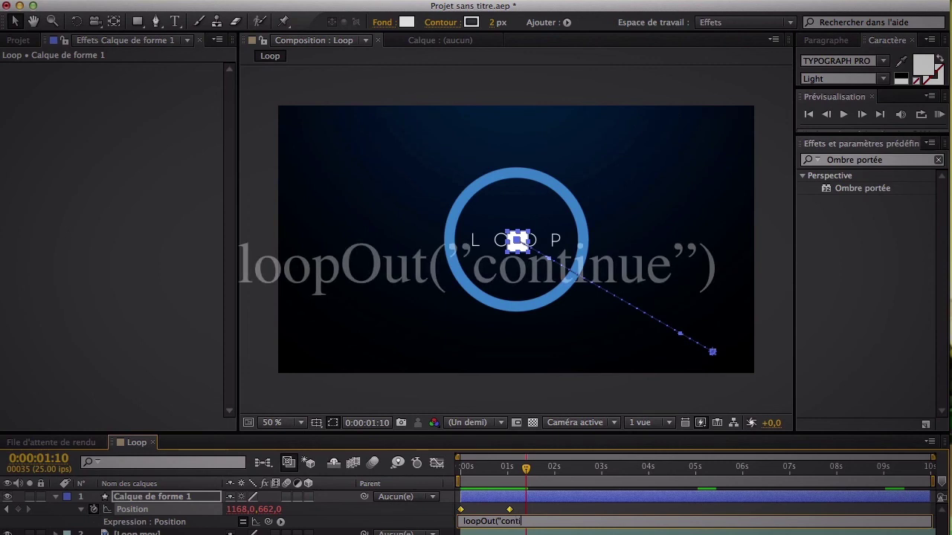
text(nue"))
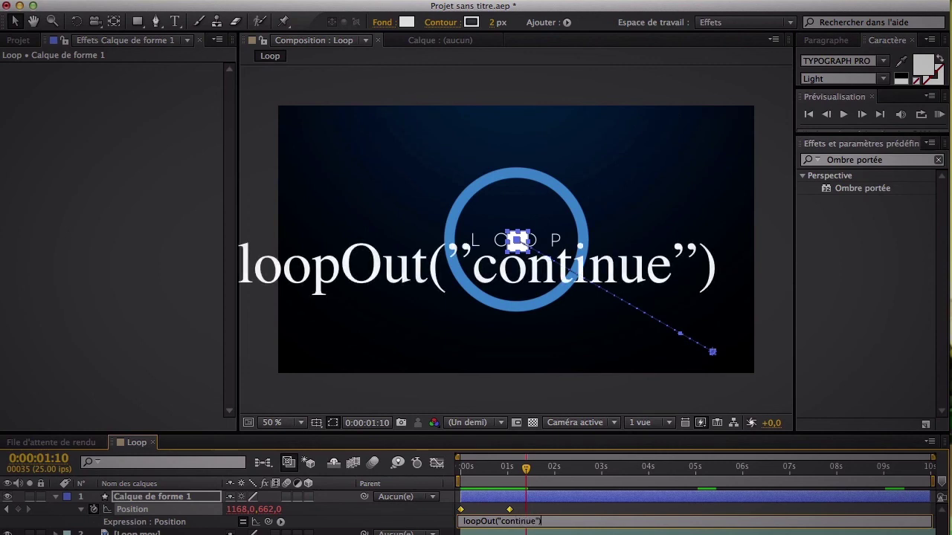
key(KP_Enter)
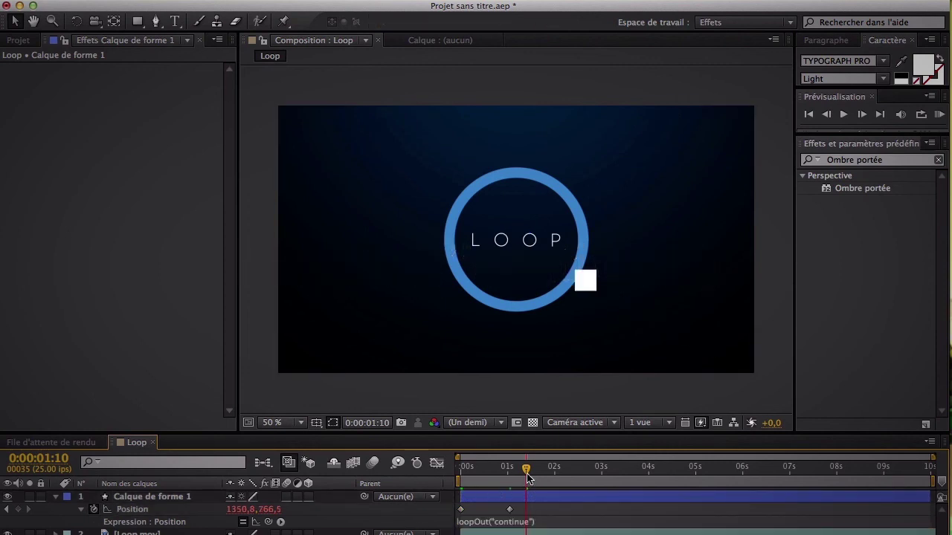
Preview the square's motion with the continue loop from the start of the composition, and return to the first frame
key(Home)
click(938, 114)
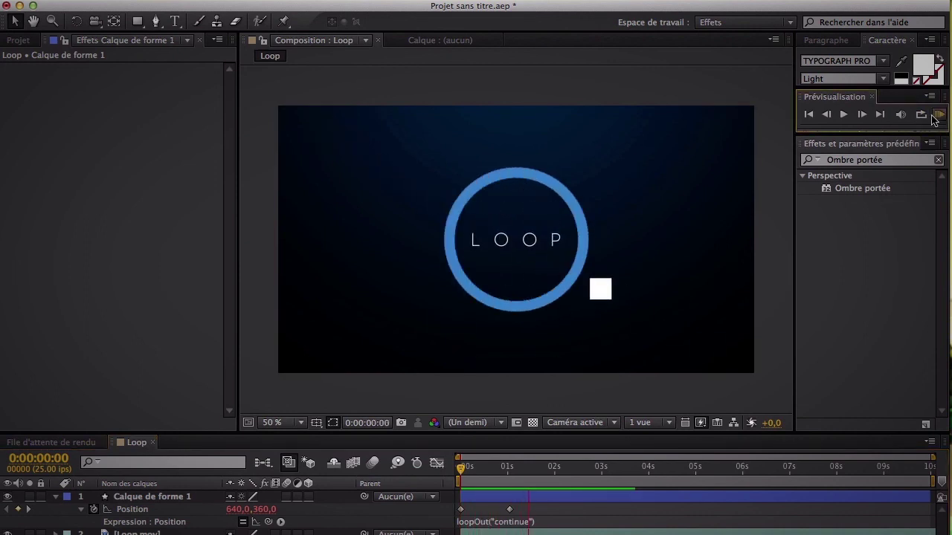
click(456, 466)
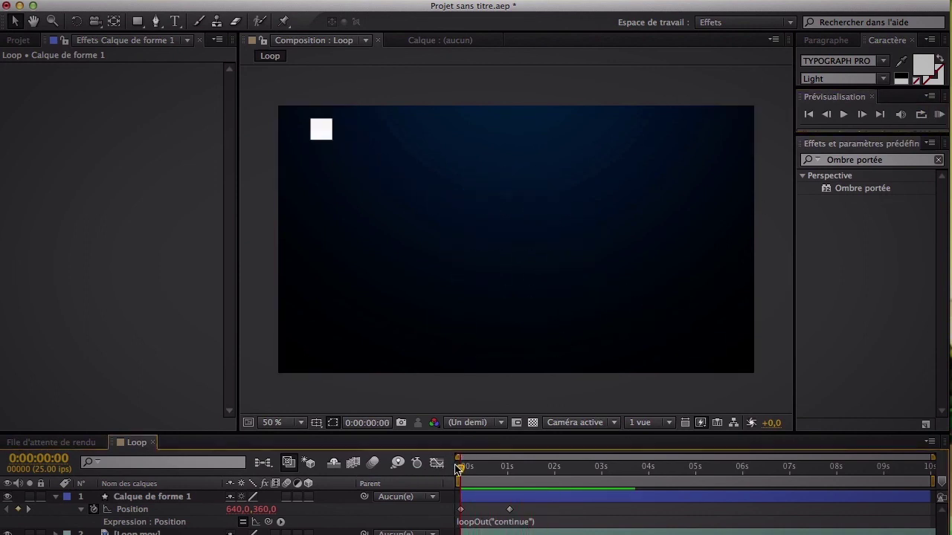
Collapse the shape layer's properties in the timeline and scrub the animation to 0:00:01:20
drag(461, 470, 364, 497)
click(56, 497)
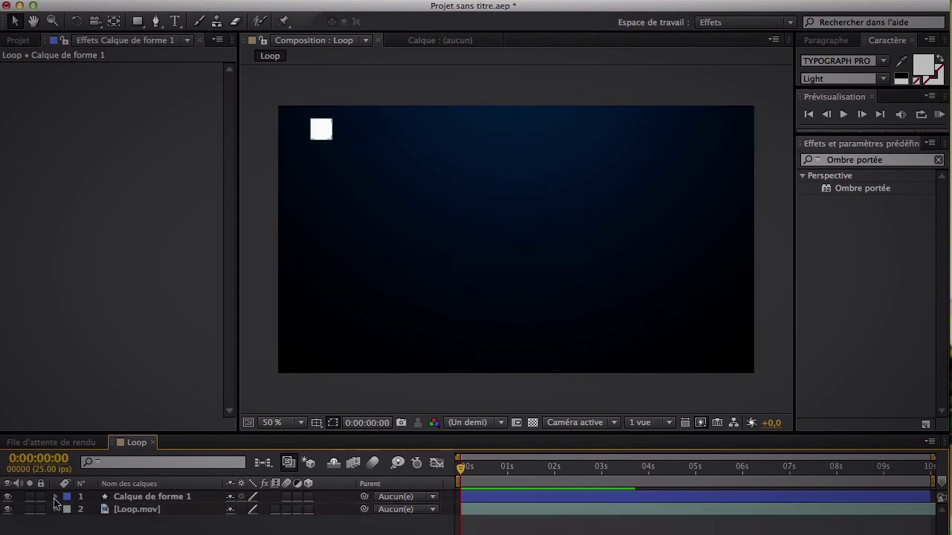
drag(461, 463, 547, 471)
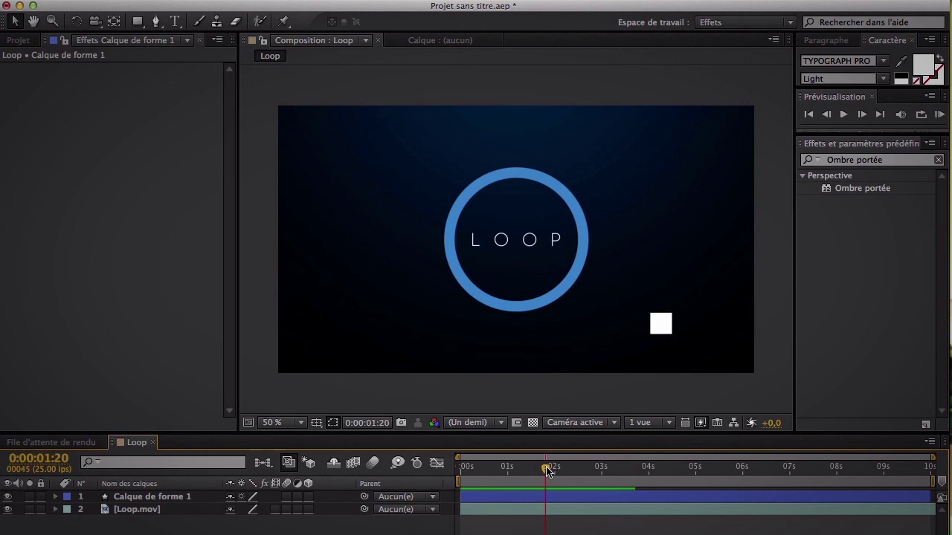